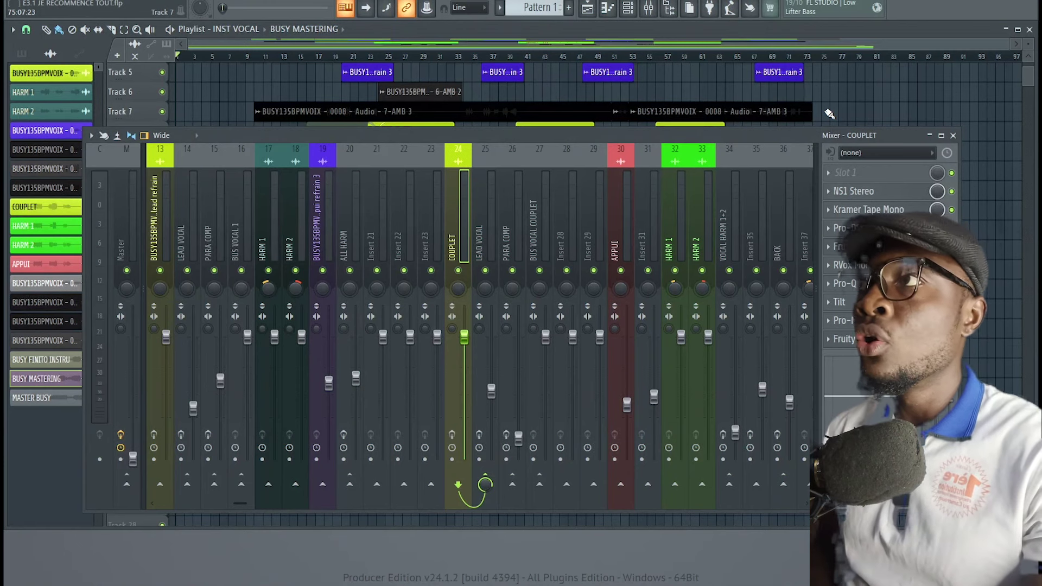
Step: Select the PRE-MASTER track in the mixer and hide the playlist
scroll(196, 216, "up", 2)
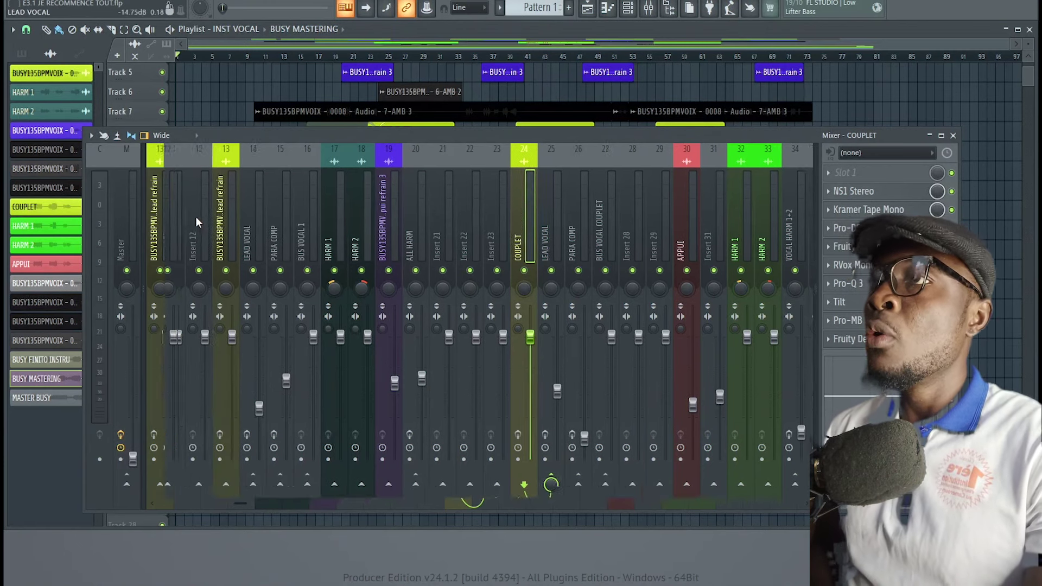
scroll(197, 217, "up", 4)
left_click(237, 224)
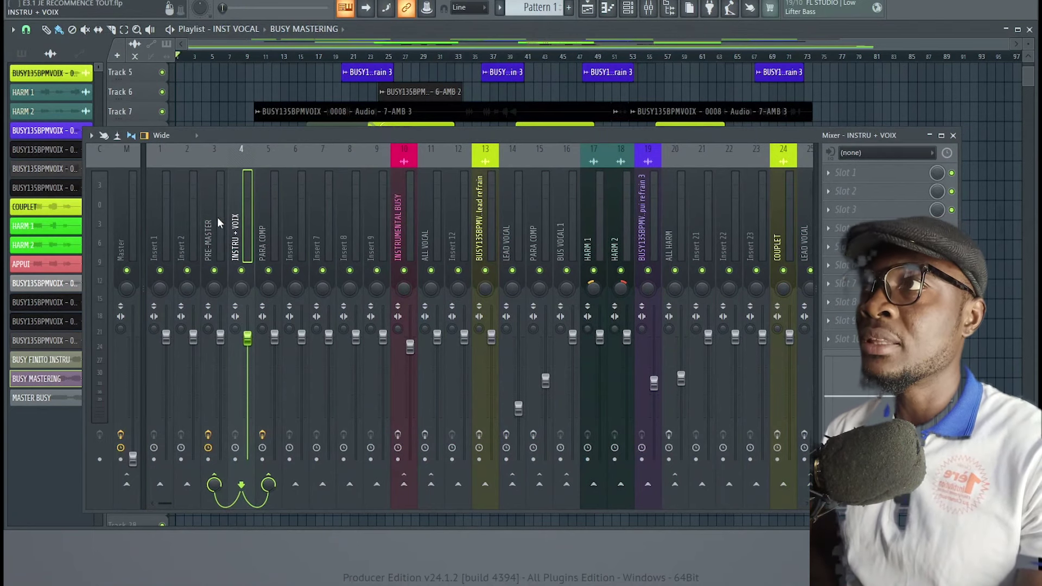
left_click(213, 220)
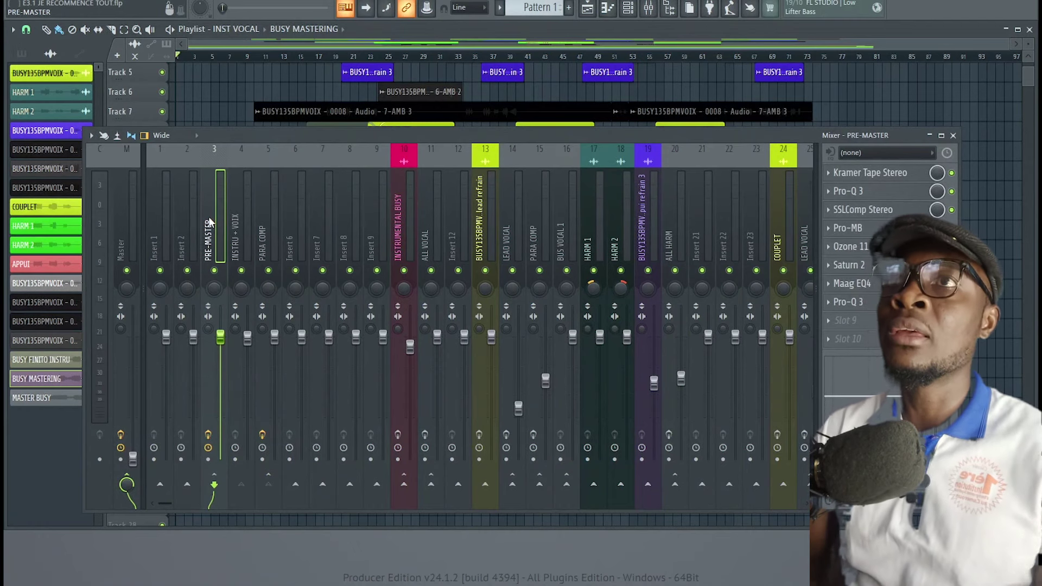
key("F5")
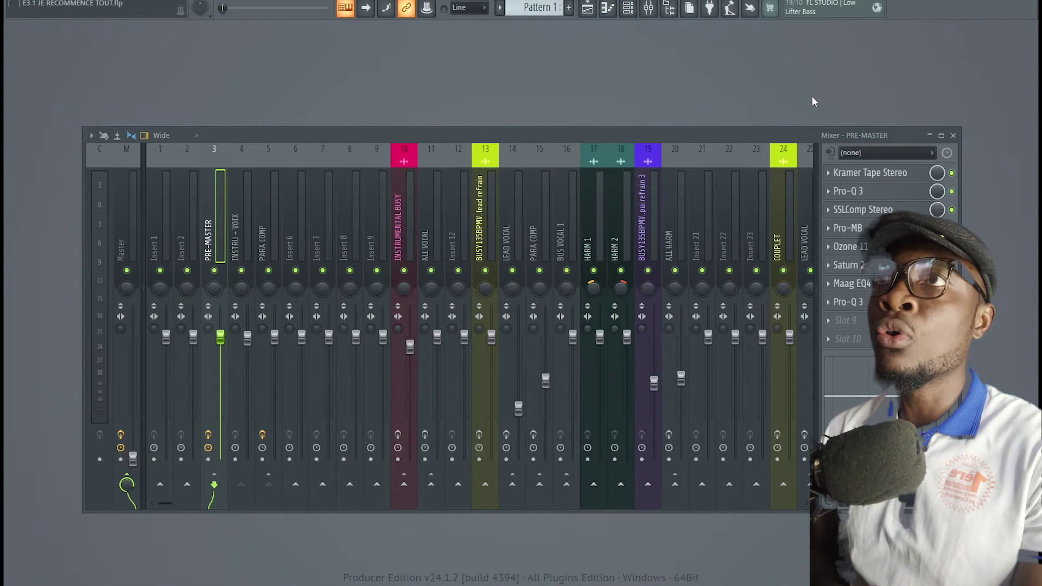
Step: Shrink the mixer window and place it beside the PRE-MASTER track's Kramer Tape Stereo plugin, review its settings and close the plugin
left_click_drag(686, 135, 688, 305)
left_click(854, 344)
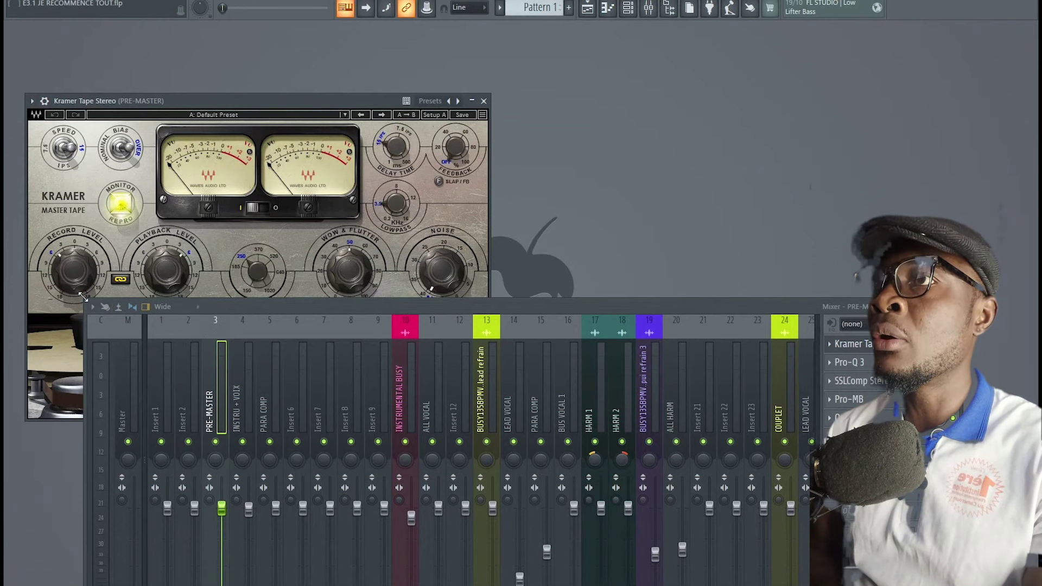
left_click_drag(83, 296, 403, 307)
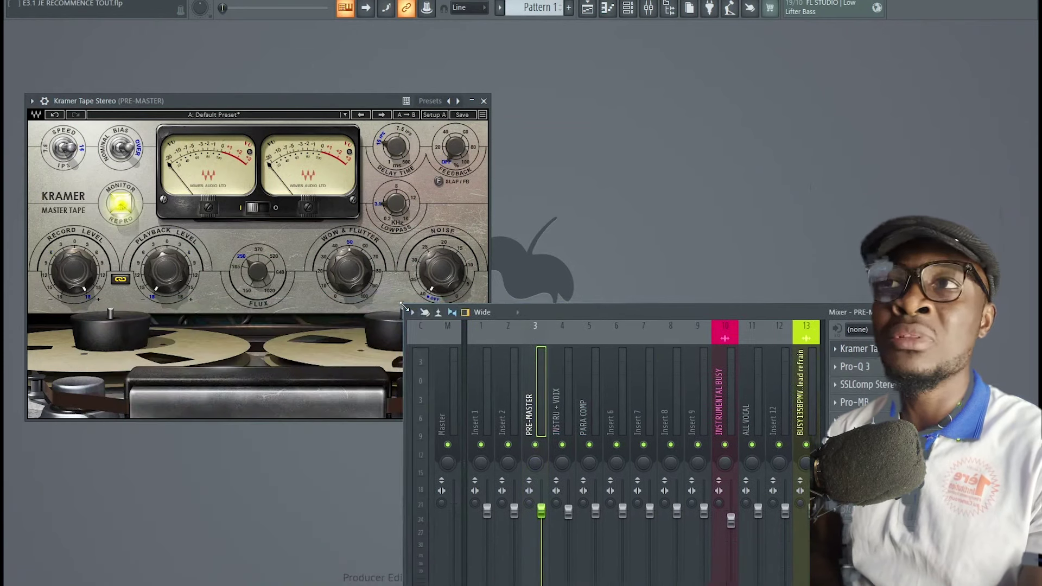
left_click_drag(590, 312, 675, 165)
left_click_drag(308, 99, 298, 72)
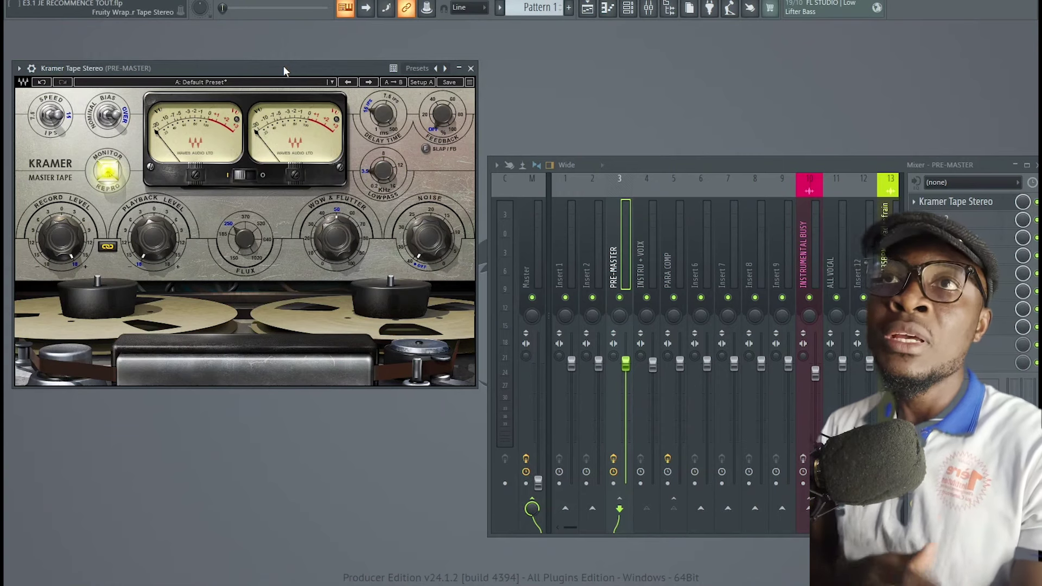
left_click(470, 68)
Step: Open the first Pro-Q 3 on PRE-MASTER, examine its equalizer curve and close it
left_click(940, 219)
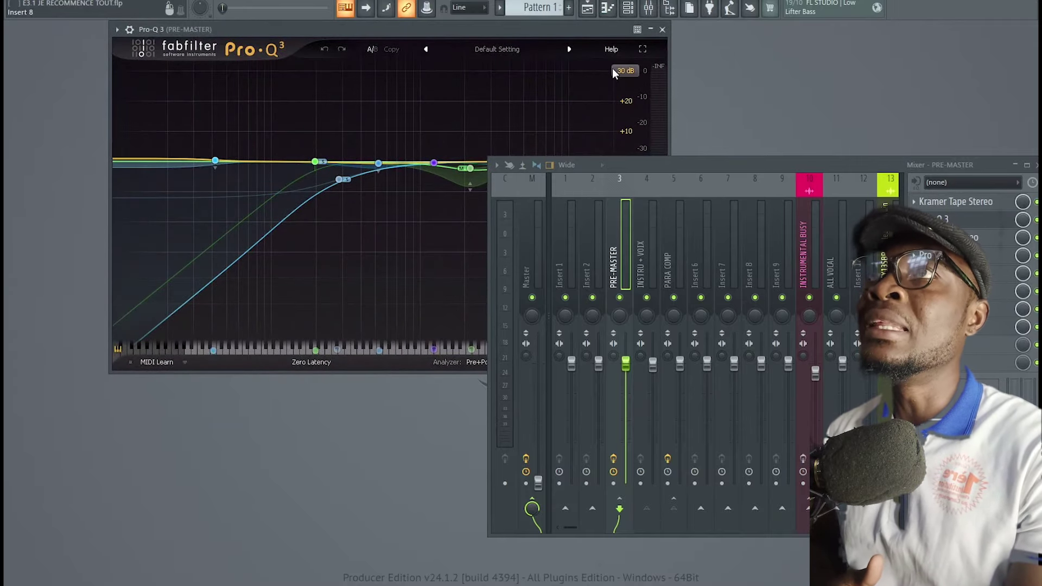
left_click_drag(563, 33, 484, 47)
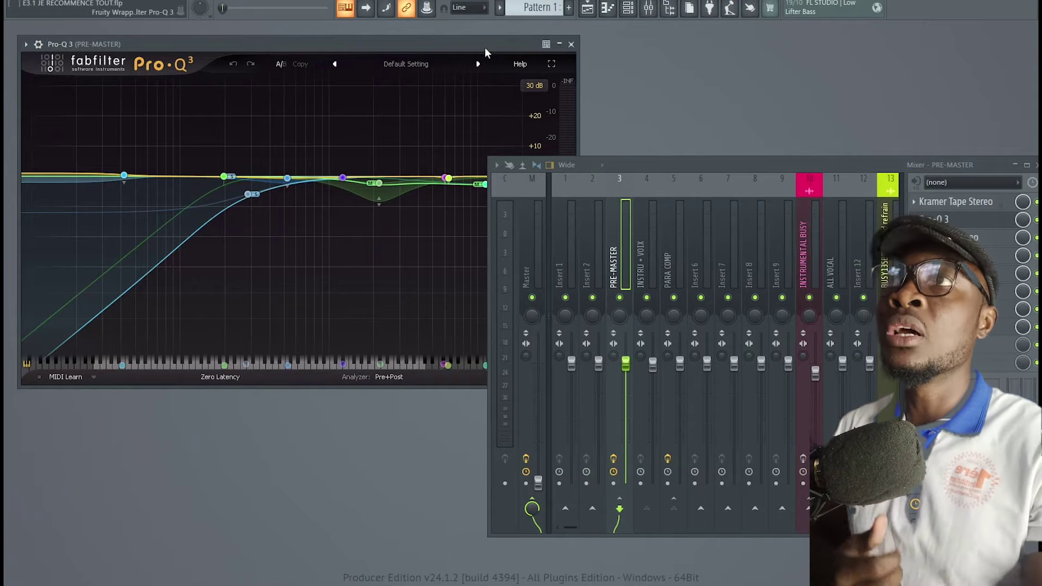
left_click(570, 44)
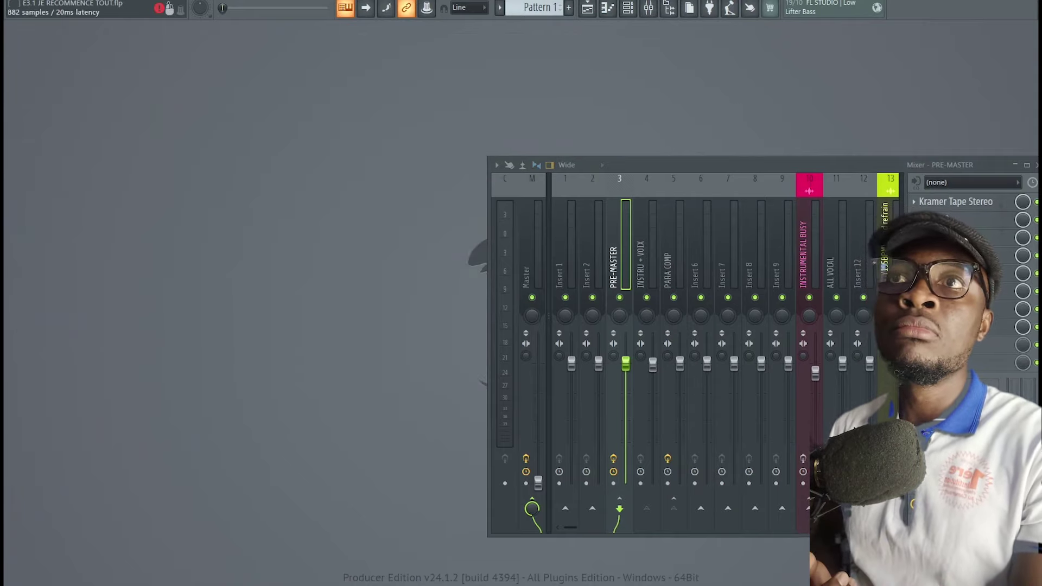
Step: Open SSLComp Stereo on PRE-MASTER, examine its compressor settings and close it
left_click(955, 238)
left_click_drag(120, 119, 207, 116)
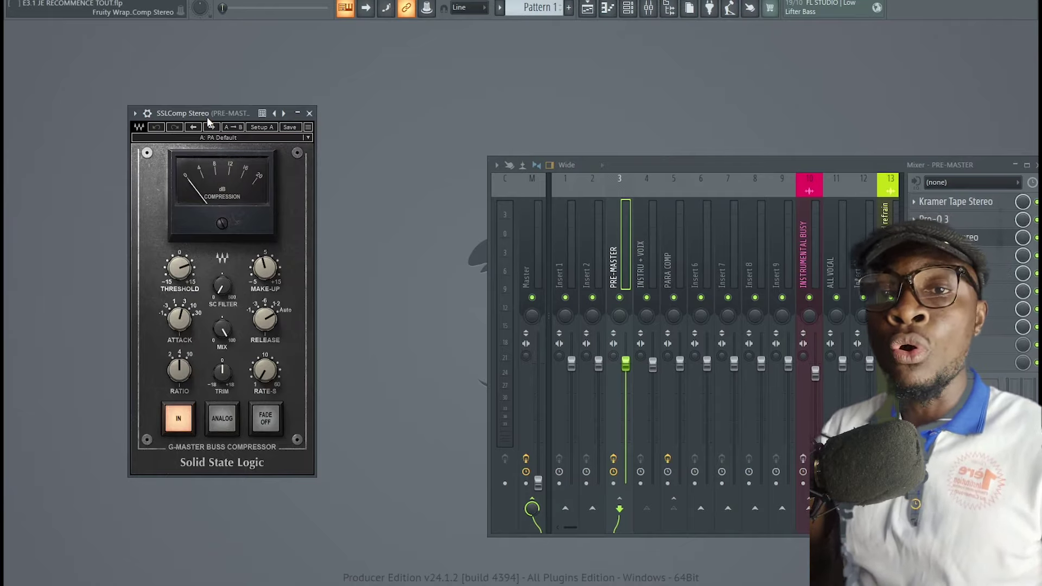
left_click(309, 112)
Step: Examine the Pro-MB multiband settings on PRE-MASTER, recheck the Pro-Q 3 curve, and close both plugins
left_click(955, 255)
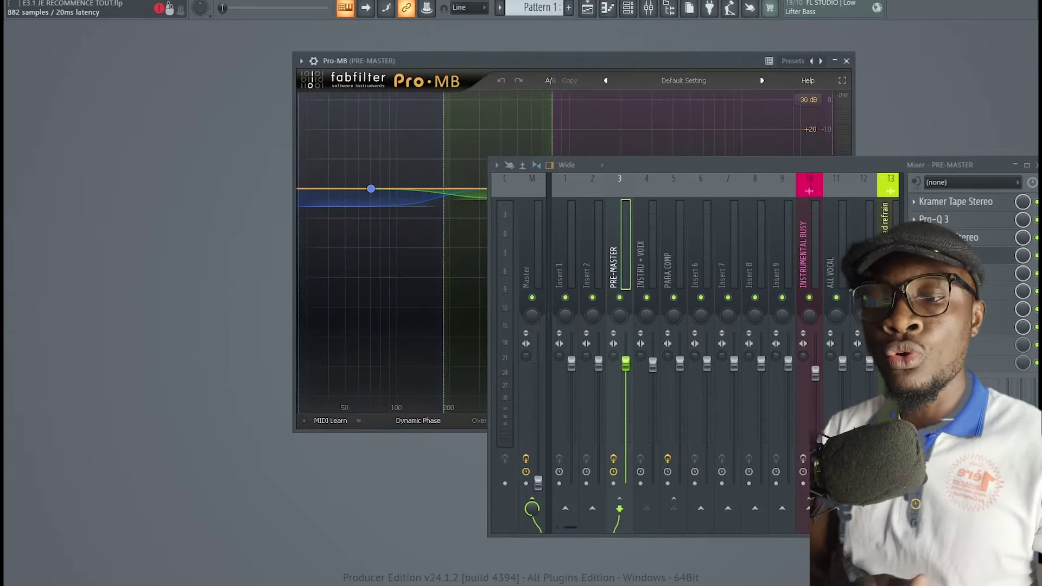
left_click_drag(698, 64, 425, 88)
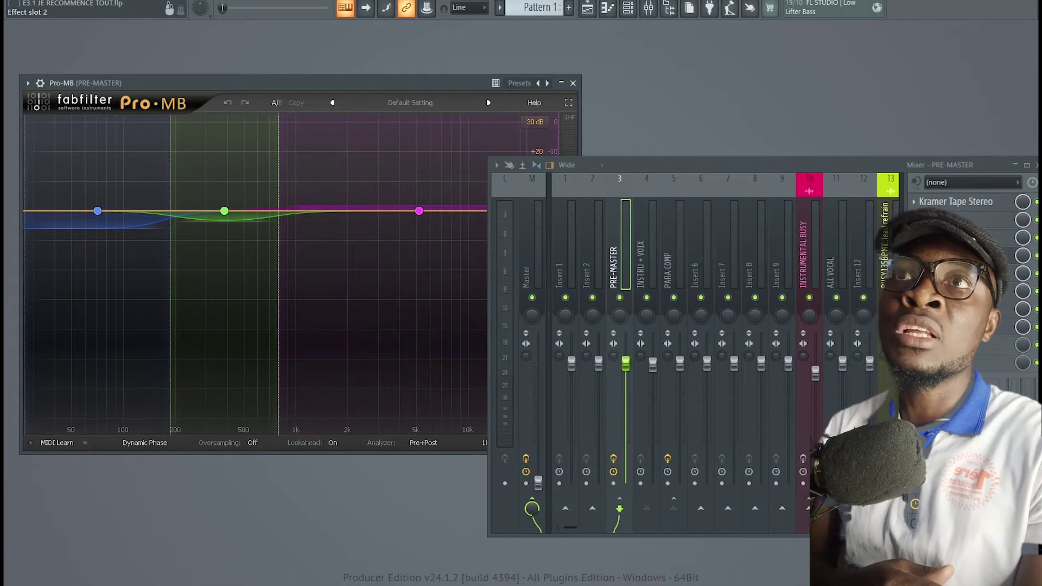
left_click(955, 237)
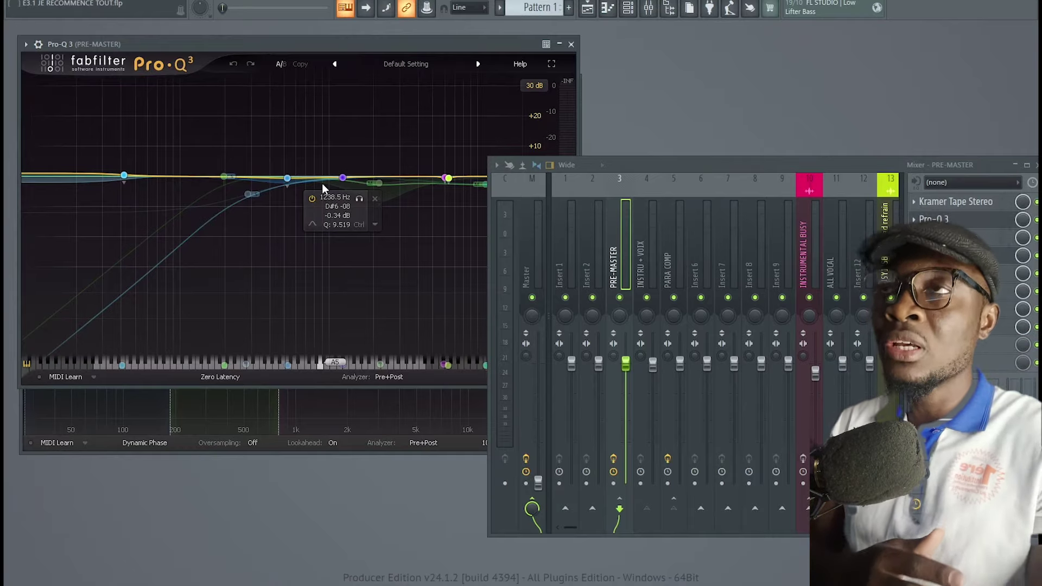
left_click(571, 44)
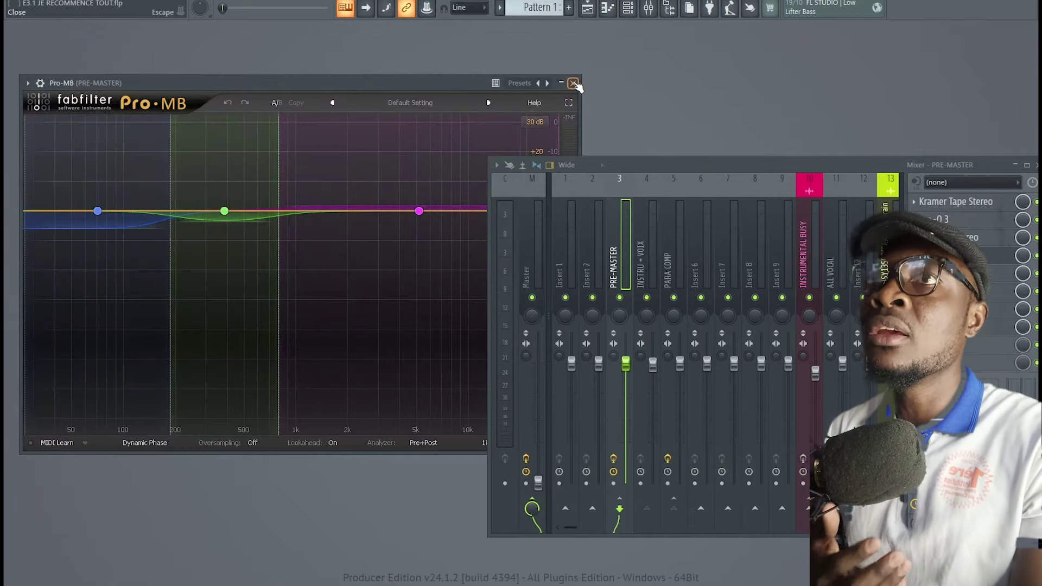
left_click(574, 83)
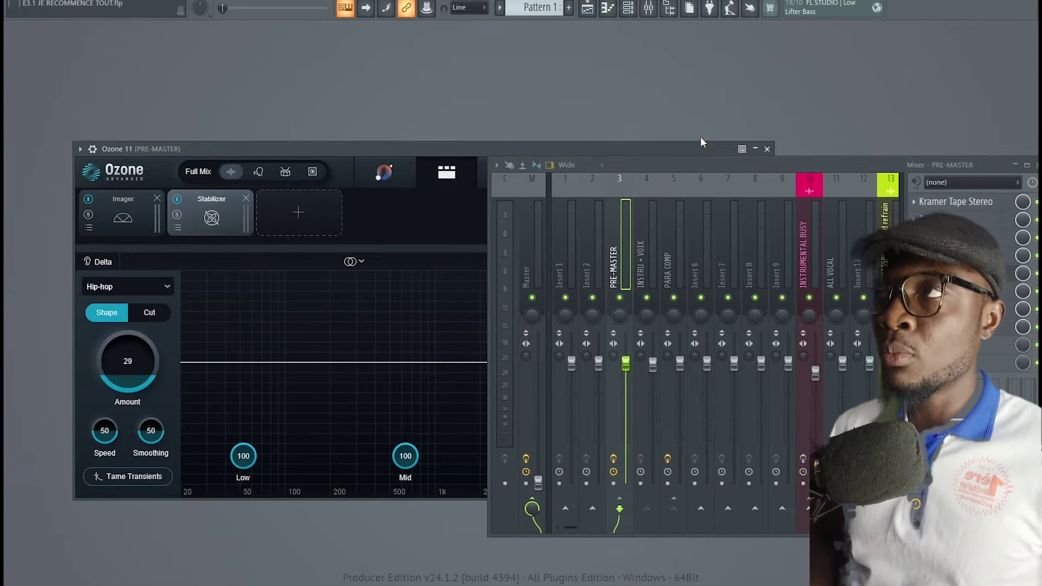
Step: Review the Imager and Stabilizer modules and the list of addable modules in Ozone 11, and minimize the plugin
left_click_drag(483, 150, 451, 72)
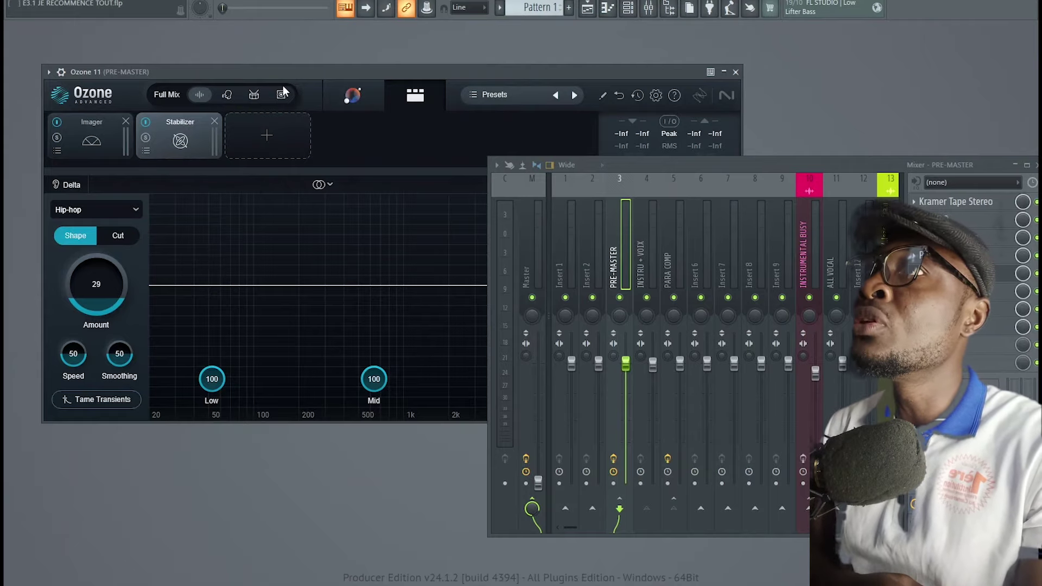
left_click(94, 141)
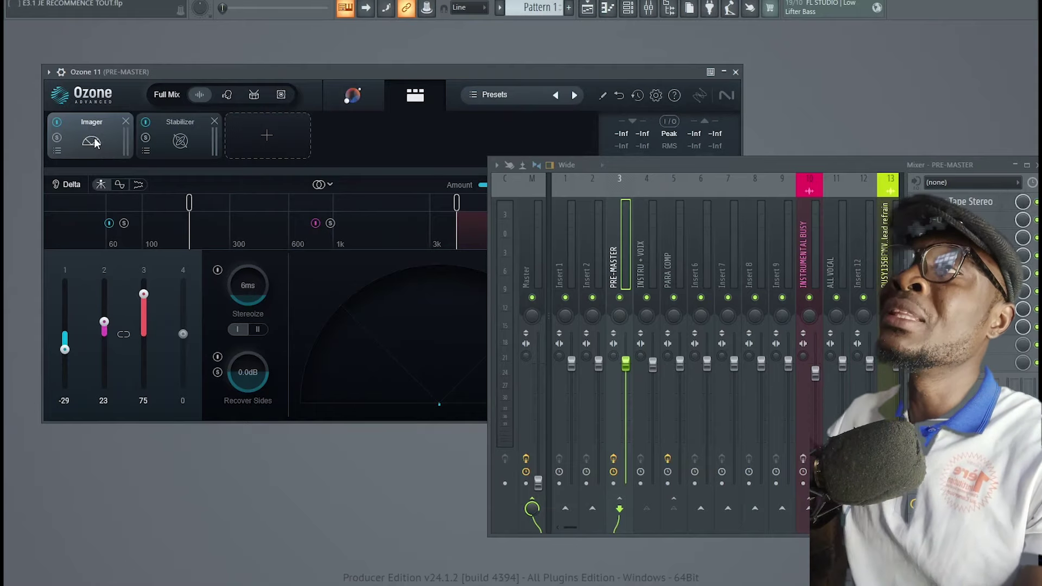
left_click(180, 145)
left_click(277, 133)
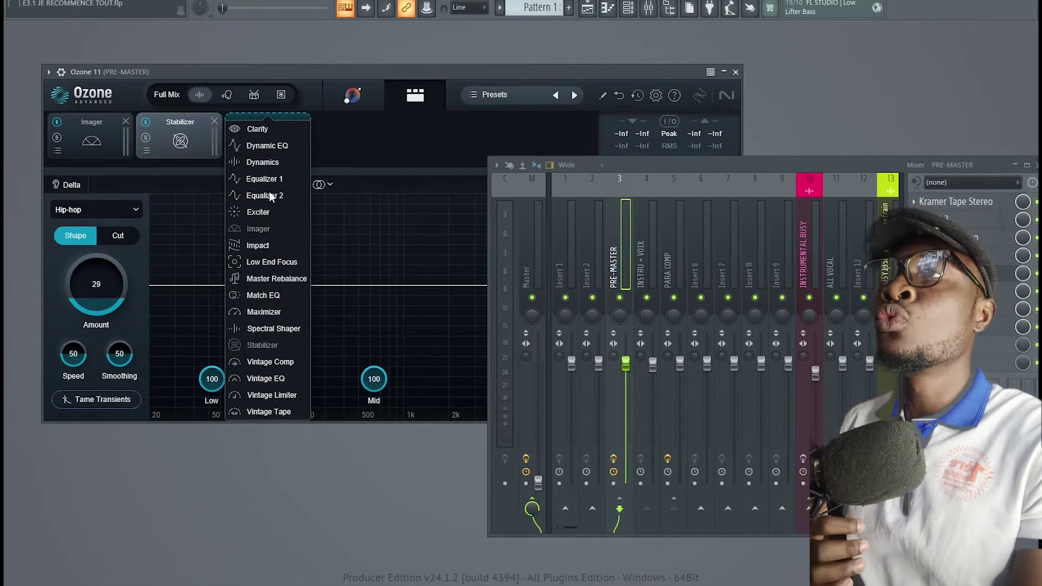
left_click(378, 146)
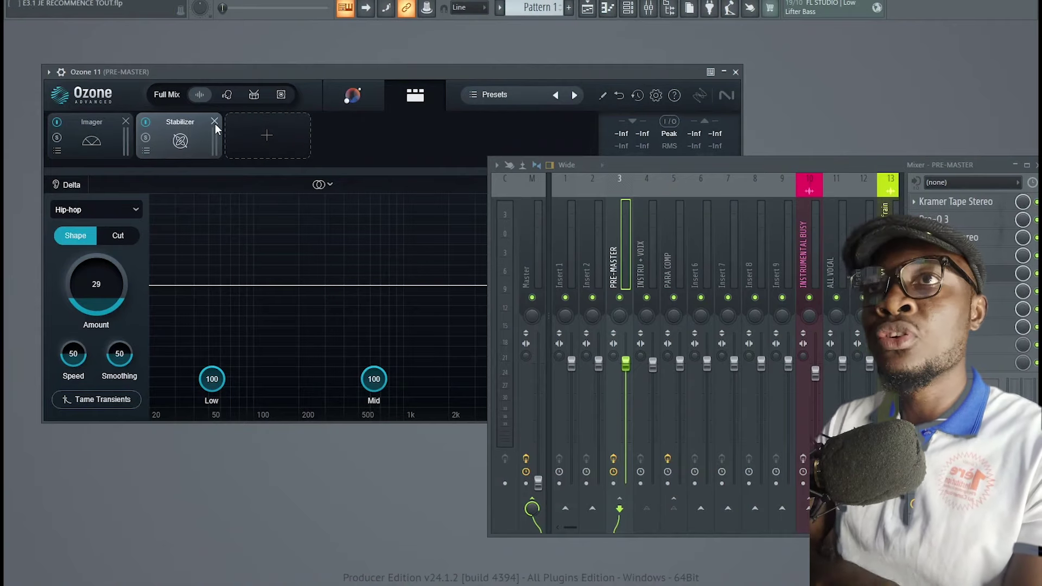
left_click(86, 142)
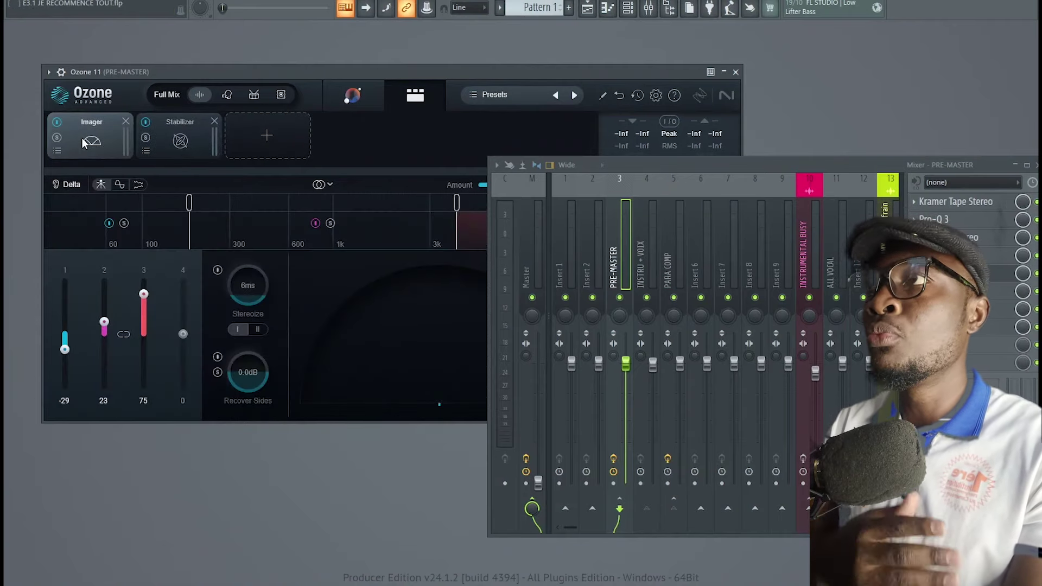
left_click(172, 142)
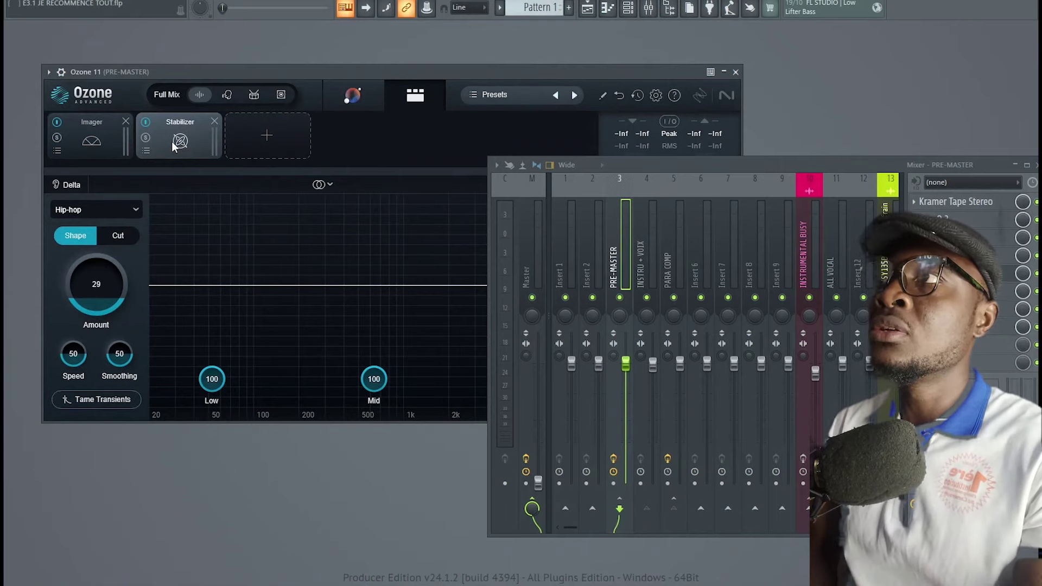
left_click(723, 71)
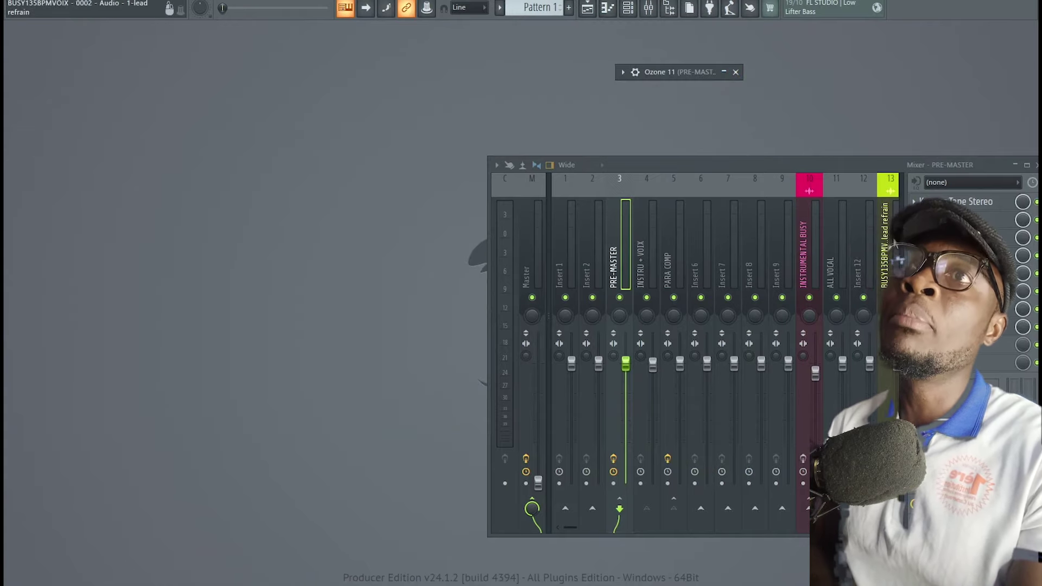
Step: Open Saturn 2 on PRE-MASTER, close Ozone 11, browse Saturn's saturation styles without changing the style, and close it
left_click(955, 291)
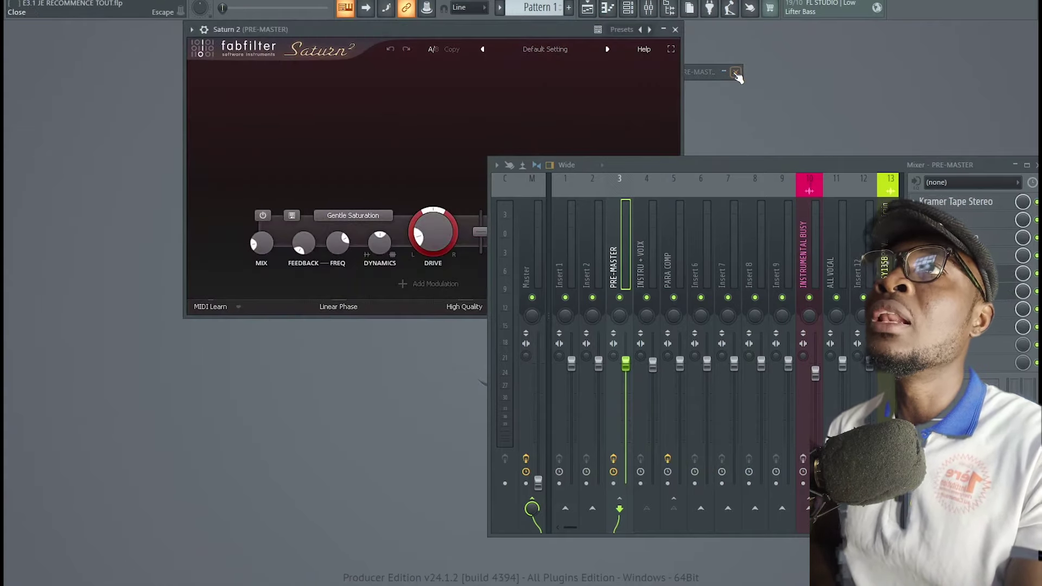
left_click(735, 72)
left_click_drag(422, 32, 322, 65)
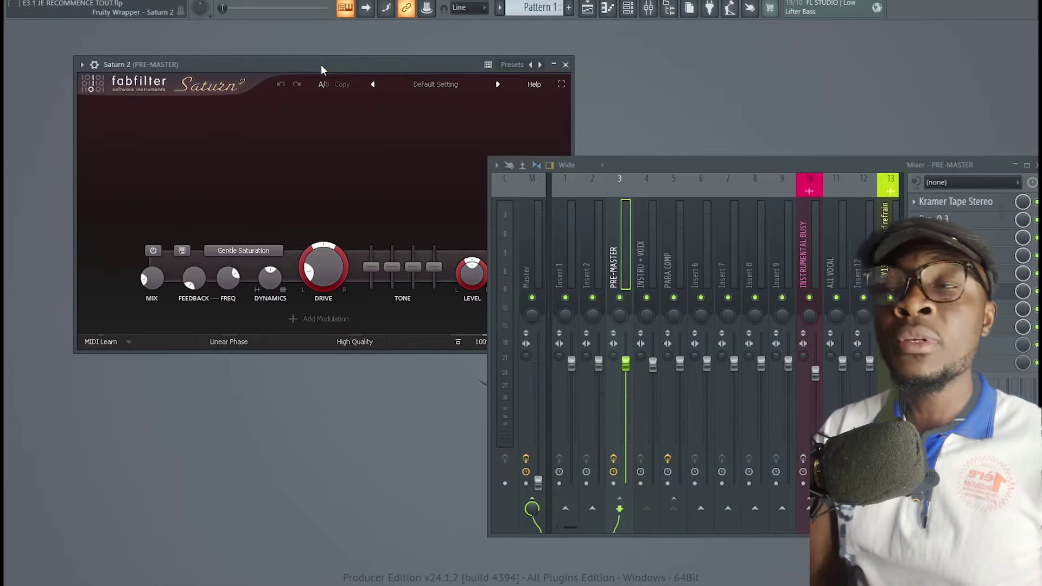
left_click_drag(321, 64, 260, 42)
left_click(205, 231)
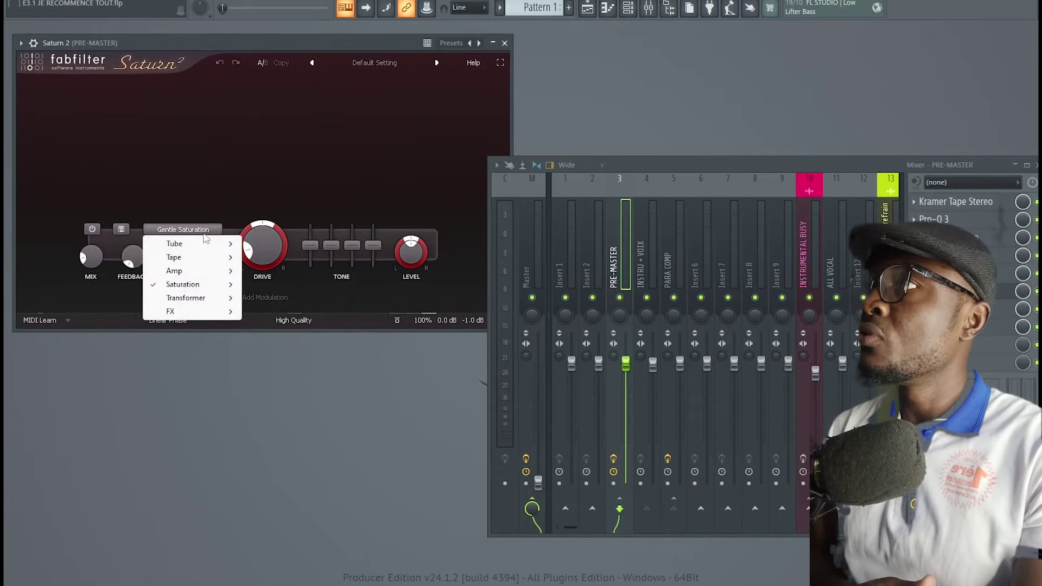
mouse_move(191, 263)
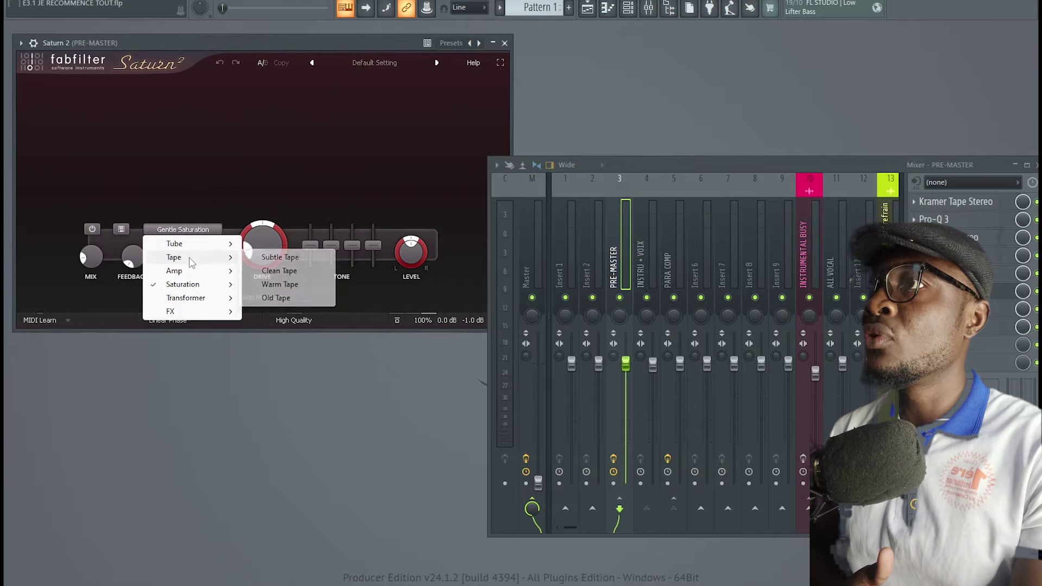
mouse_move(201, 307)
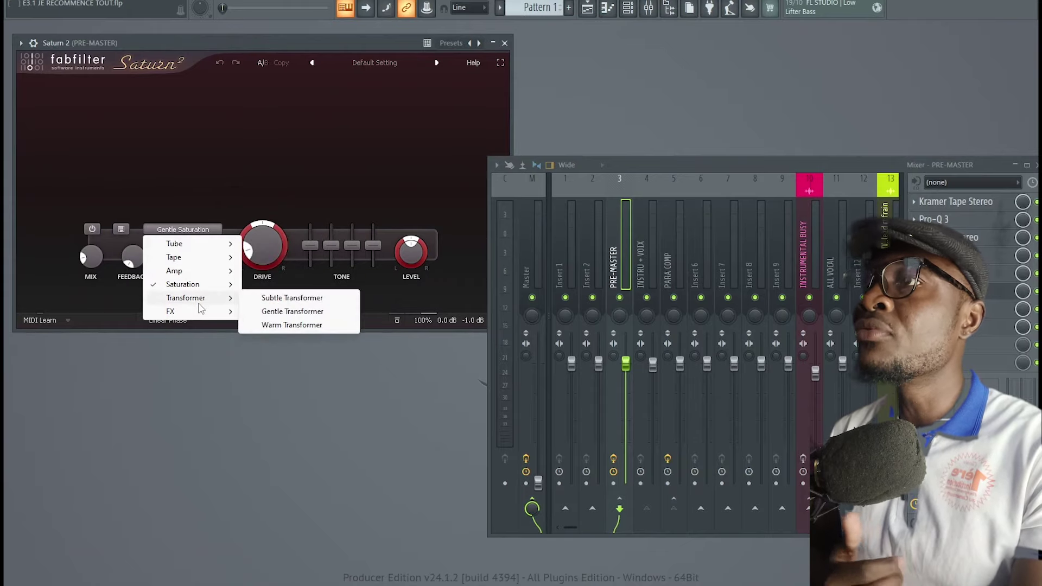
left_click(323, 165)
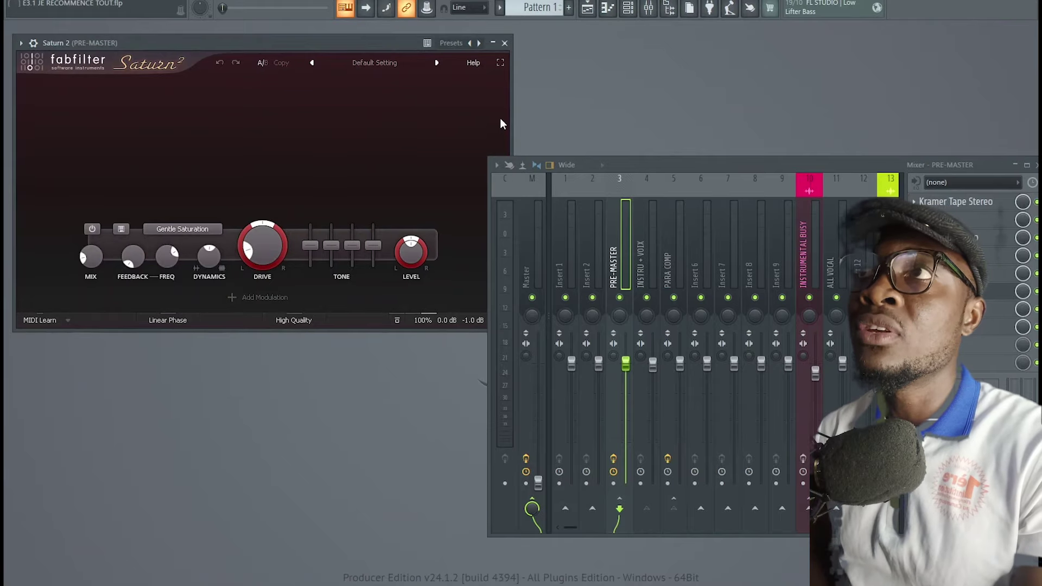
left_click(505, 43)
Step: Open Maag EQ4 on PRE-MASTER and move its window clear of most of the mixer
left_click(954, 309)
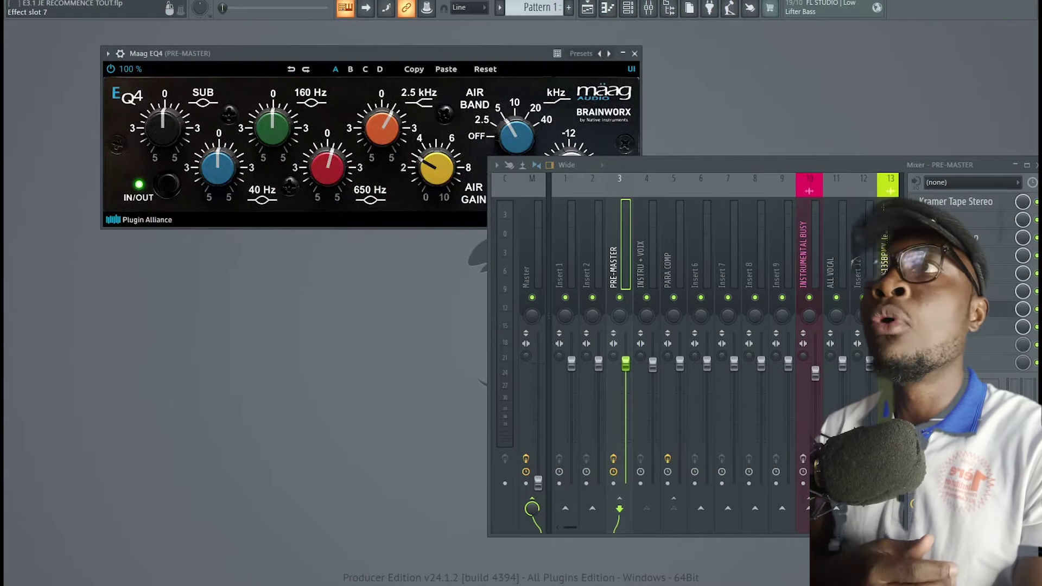
left_click_drag(485, 50, 400, 49)
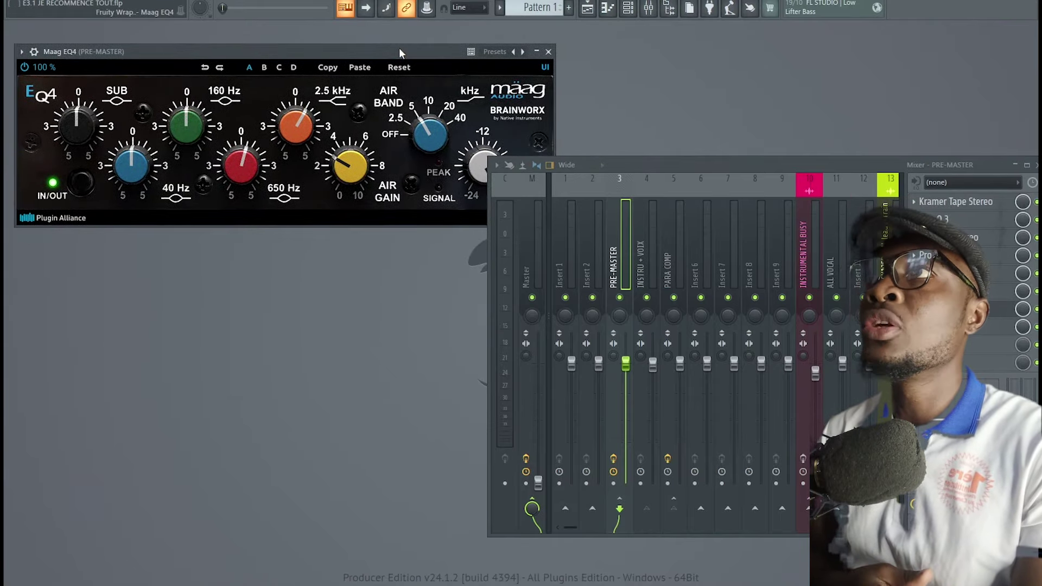
mouse_move(400, 49)
left_mouse_down()
mouse_move(383, 85)
mouse_move(401, 58)
left_mouse_up()
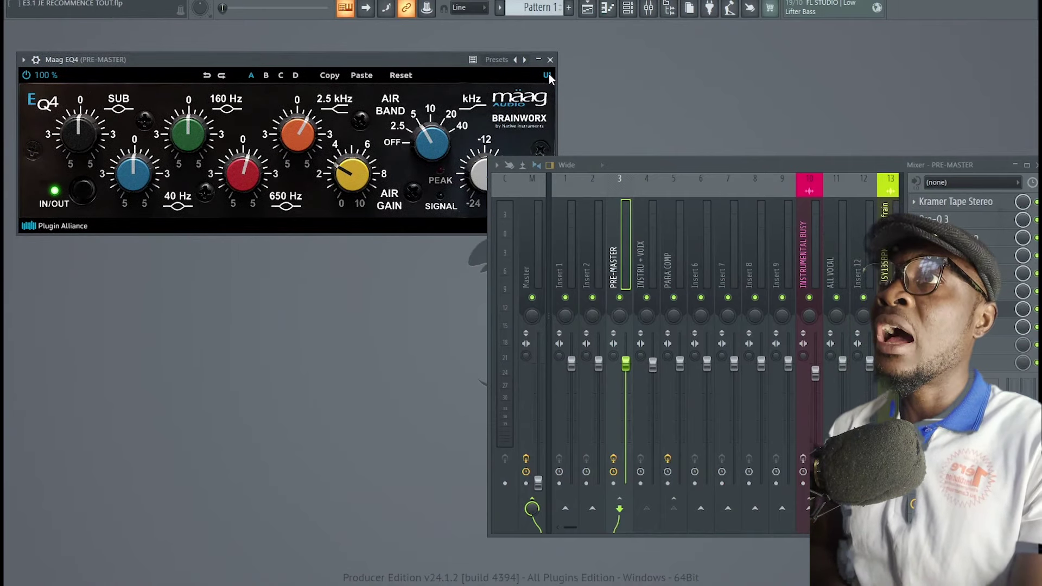
Step: Try the blue interface skin in Maag EQ4 and switch back to Black
left_click(547, 75)
left_click(568, 93)
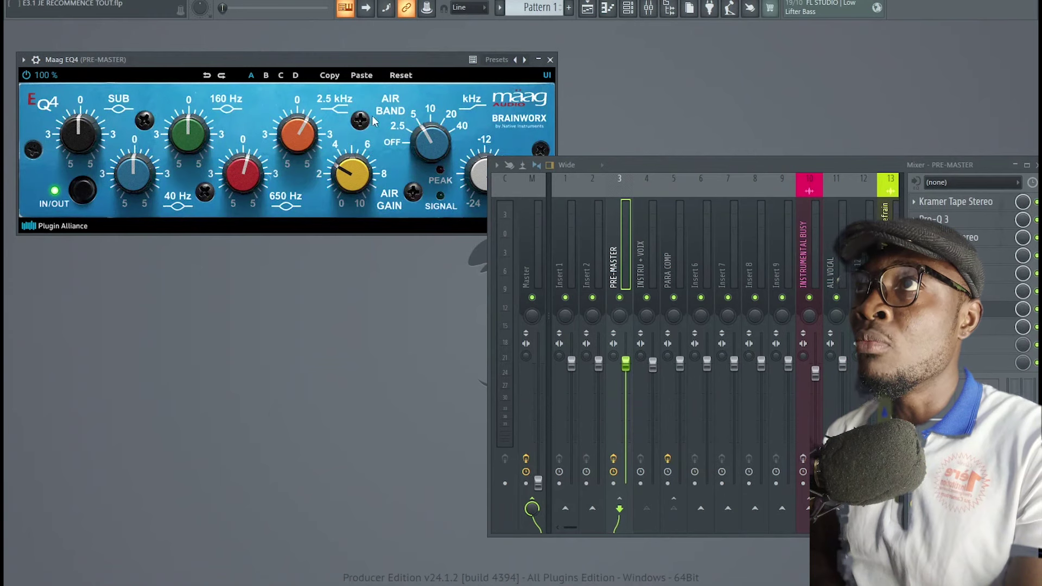
left_click(547, 76)
left_click(566, 104)
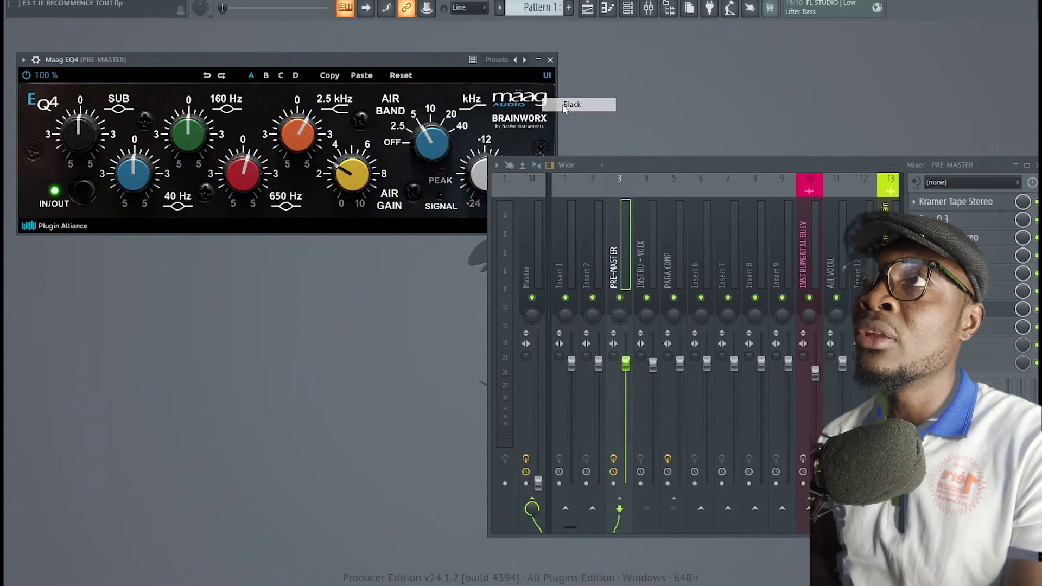
Step: Narrow the mixer window so it no longer covers Maag EQ4
left_click_drag(488, 165, 633, 165)
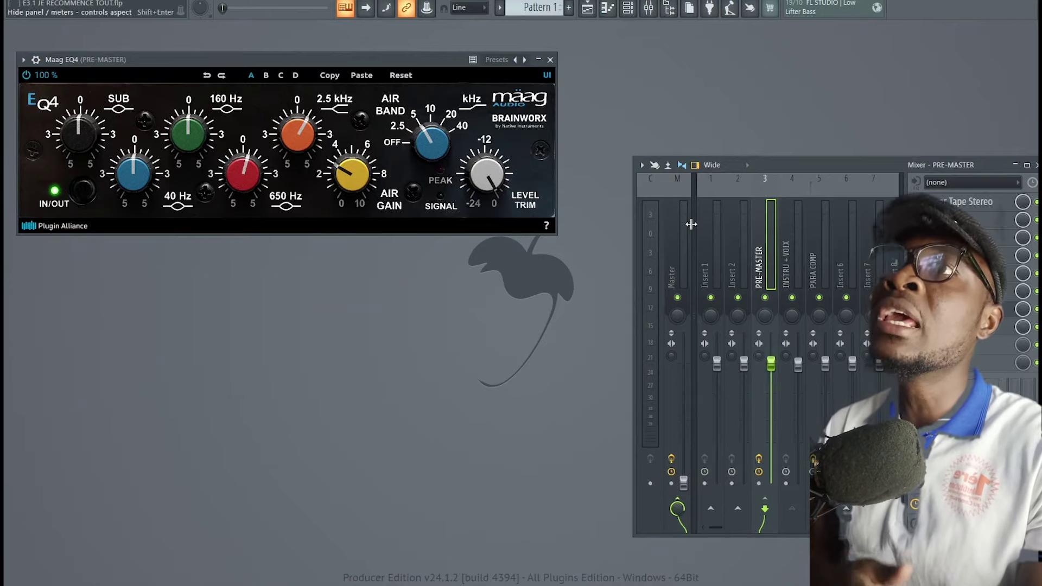
Step: Open soothe2 on the Master track, move its window clear of the mixer, review its de-essing settings, and close it
left_click(678, 244)
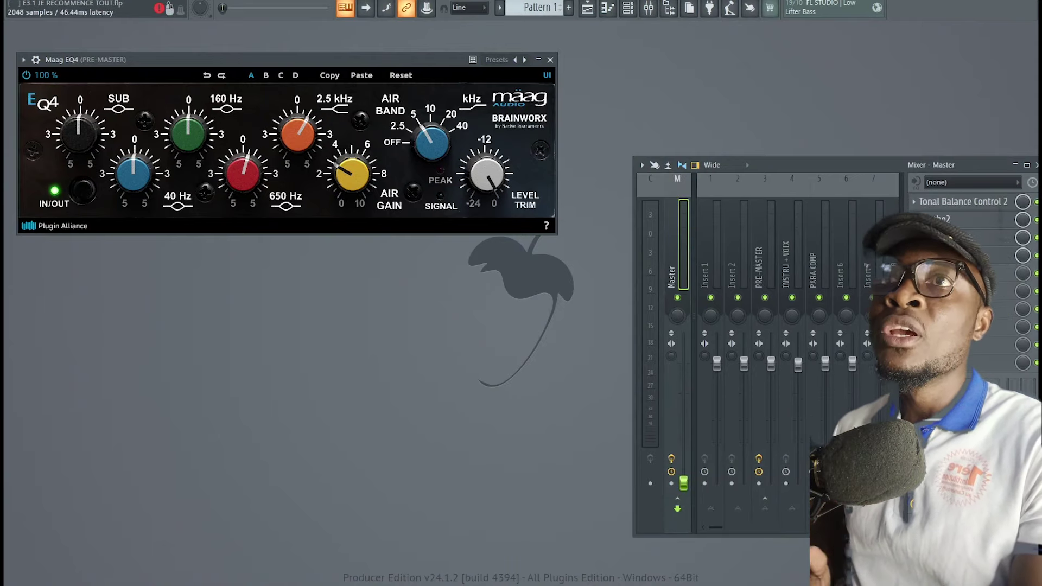
left_click(955, 219)
left_click_drag(616, 60, 503, 67)
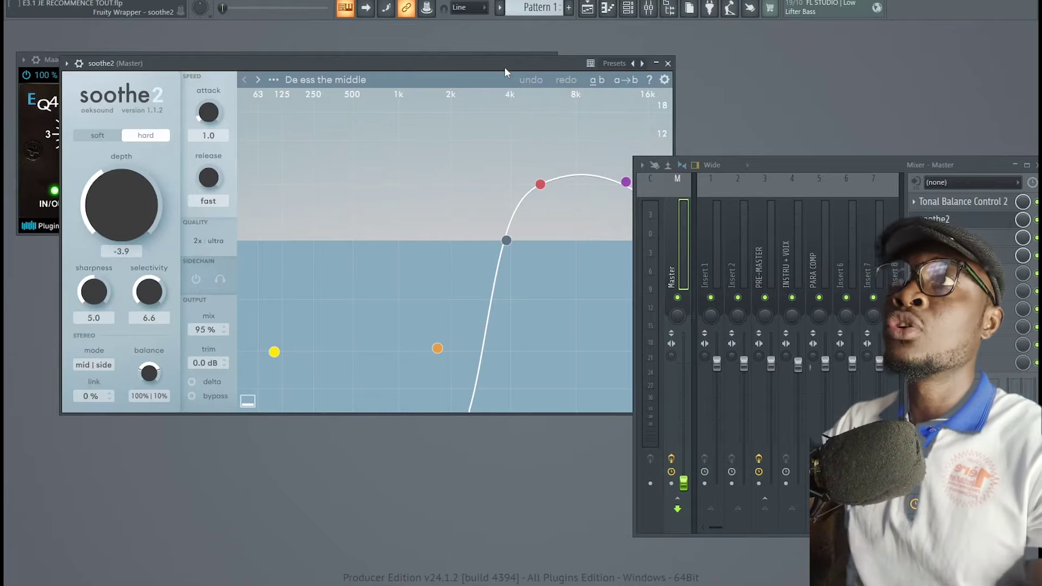
left_click(667, 63)
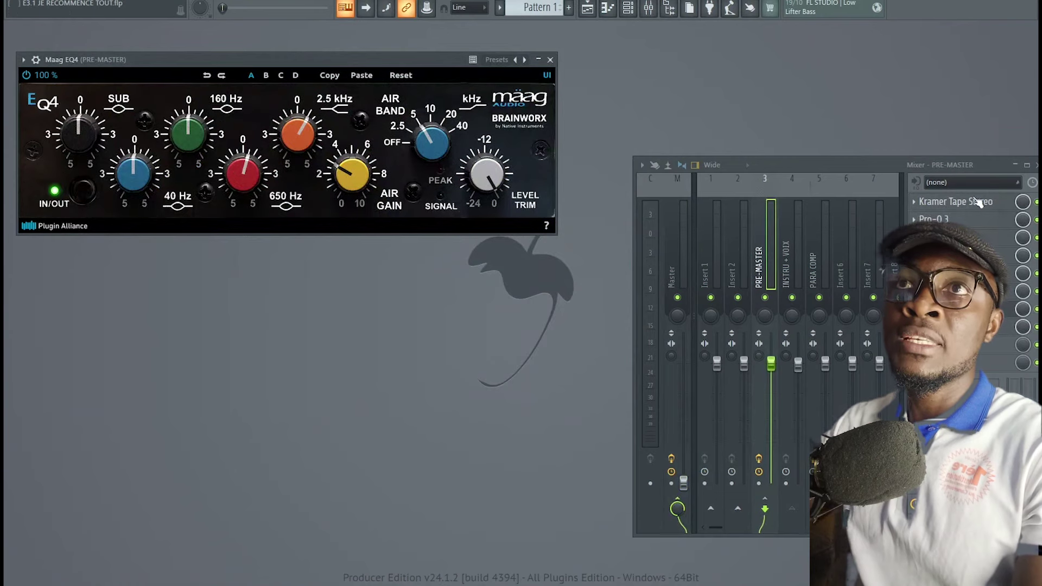
Step: Open Tonal Balance Control 2 on the Master track, examine the Hip Hop target curve, and close the plugin
left_click(675, 217)
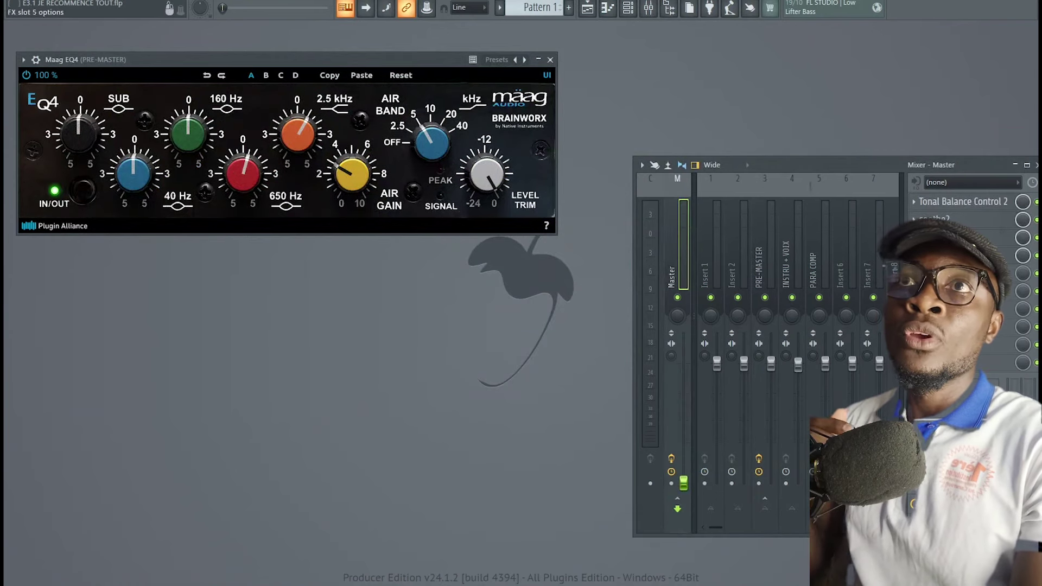
left_click(958, 205)
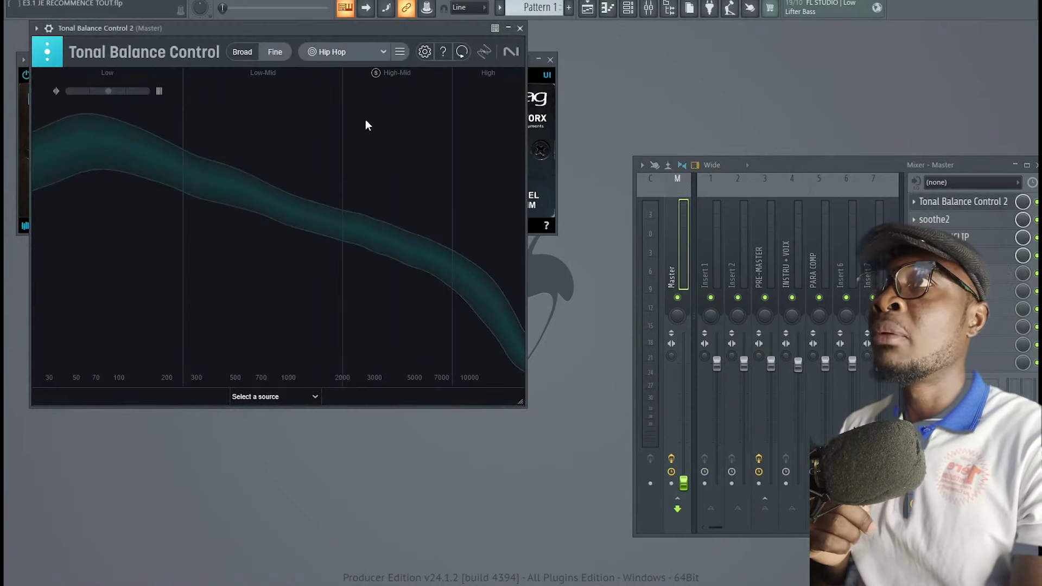
left_click_drag(344, 27, 386, 106)
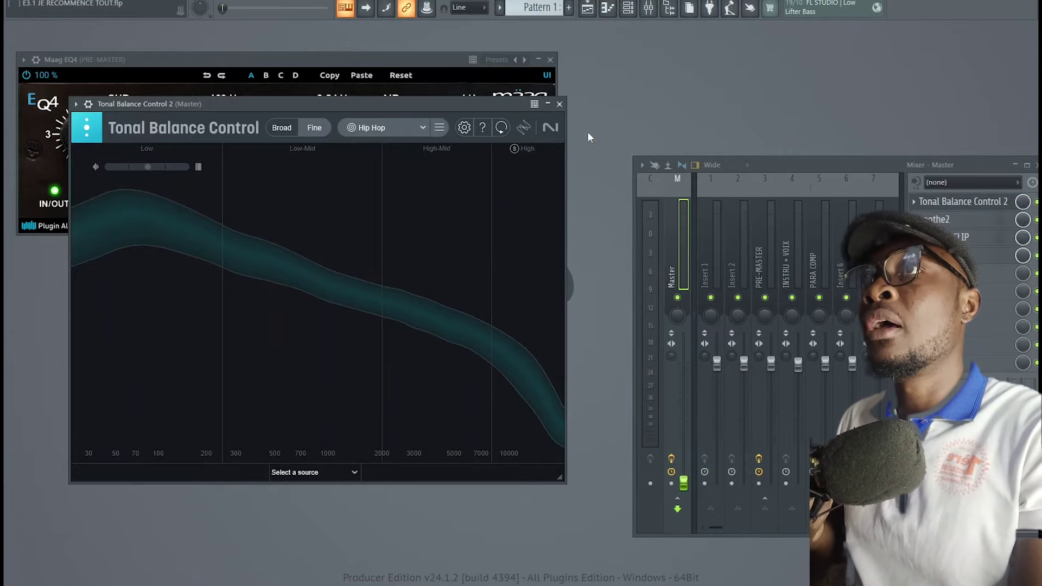
left_click(559, 104)
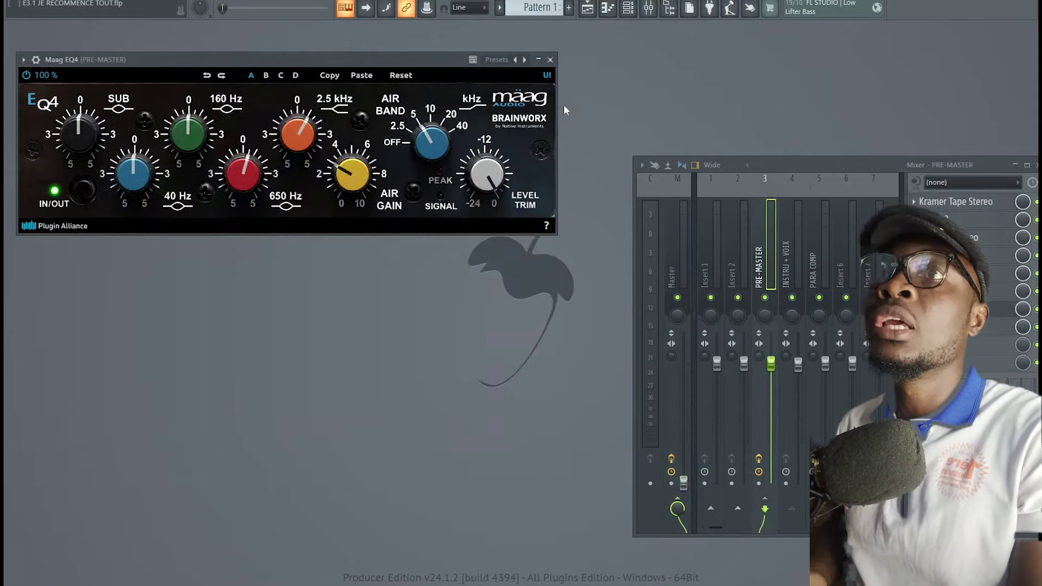
Step: Open StandardCLIP on the Master track, check its clip modes and oversampling factors without changing them, and close it
left_click(679, 255)
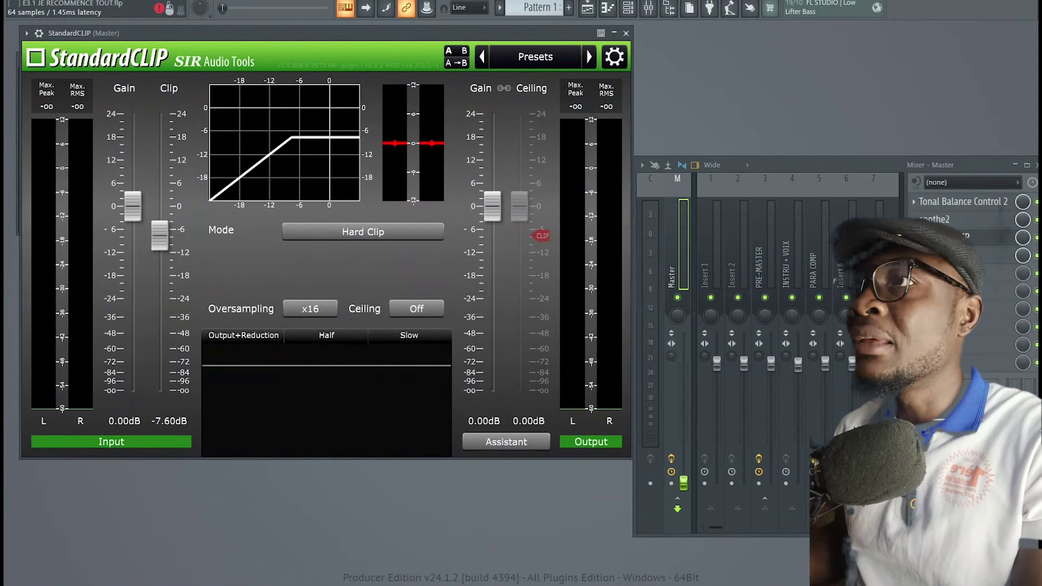
left_click(360, 239)
left_click(337, 291)
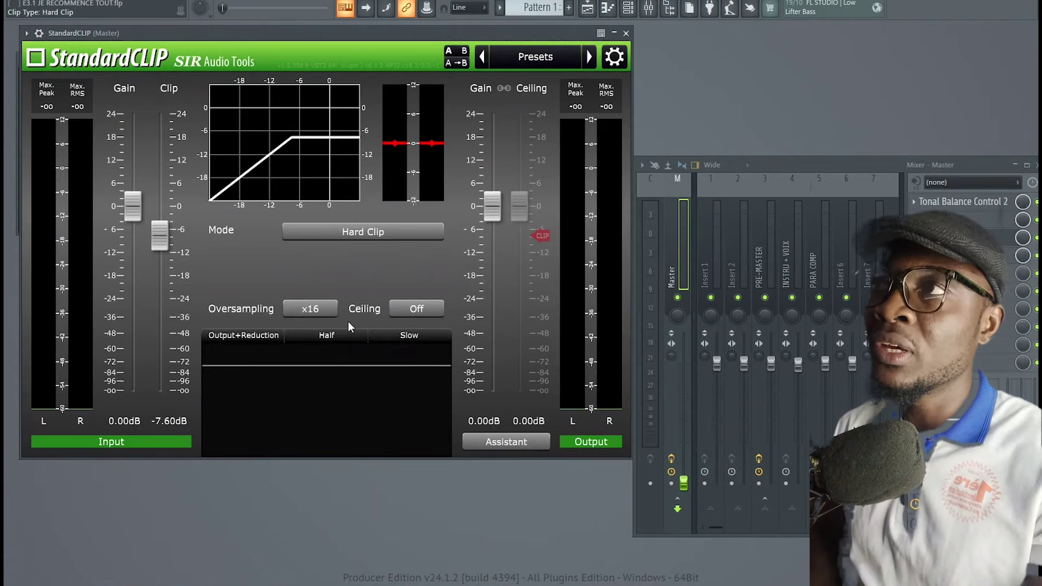
left_click(325, 312)
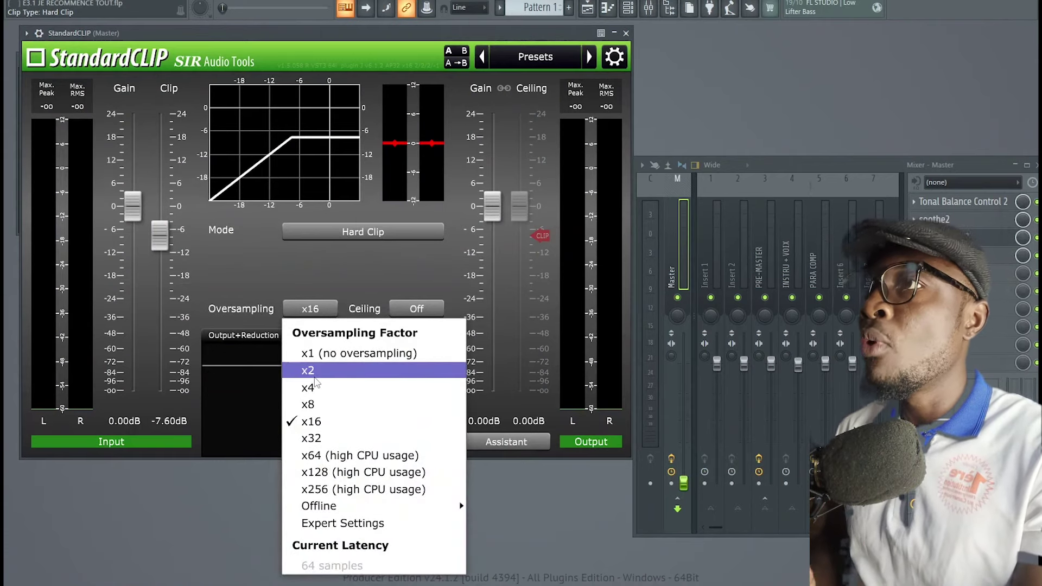
left_click(326, 275)
left_click(304, 305)
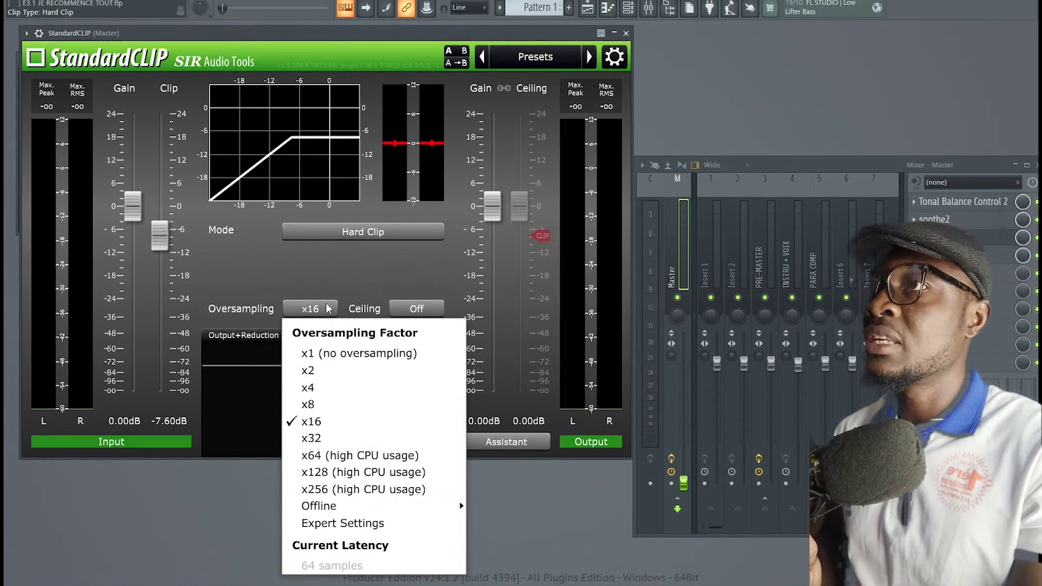
left_click(330, 280)
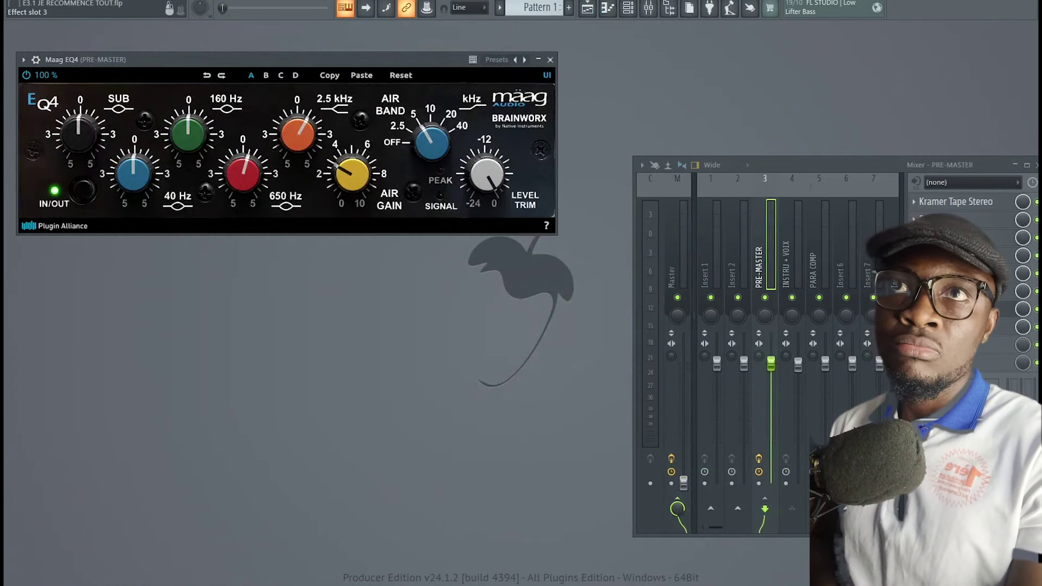
Step: Open Pro-L 2 on the Master track, review its limiting styles, output level and loudness meter without changing them, and close it
left_click(677, 244)
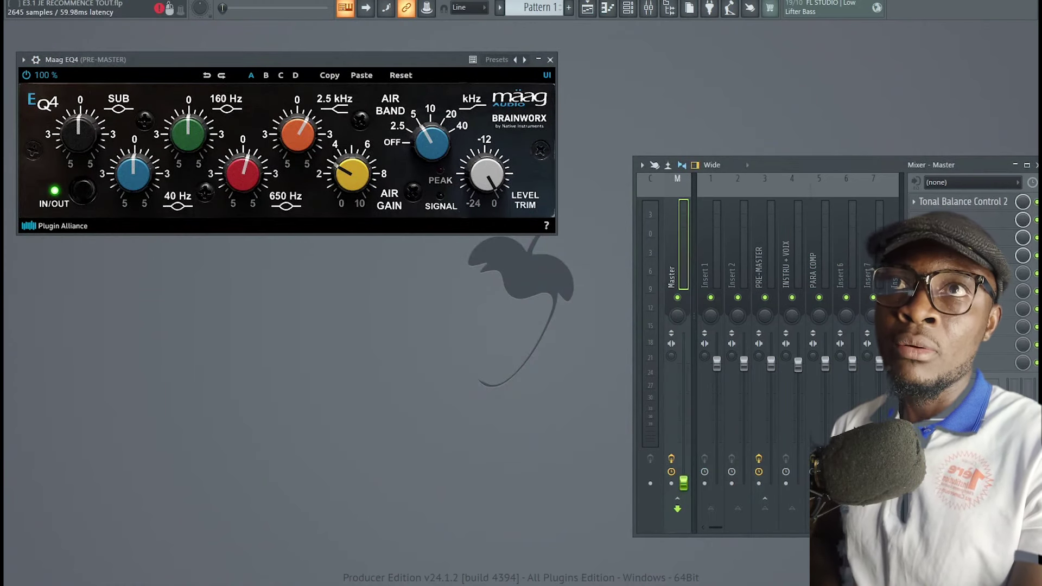
left_click(955, 255)
left_click_drag(312, 50, 337, 153)
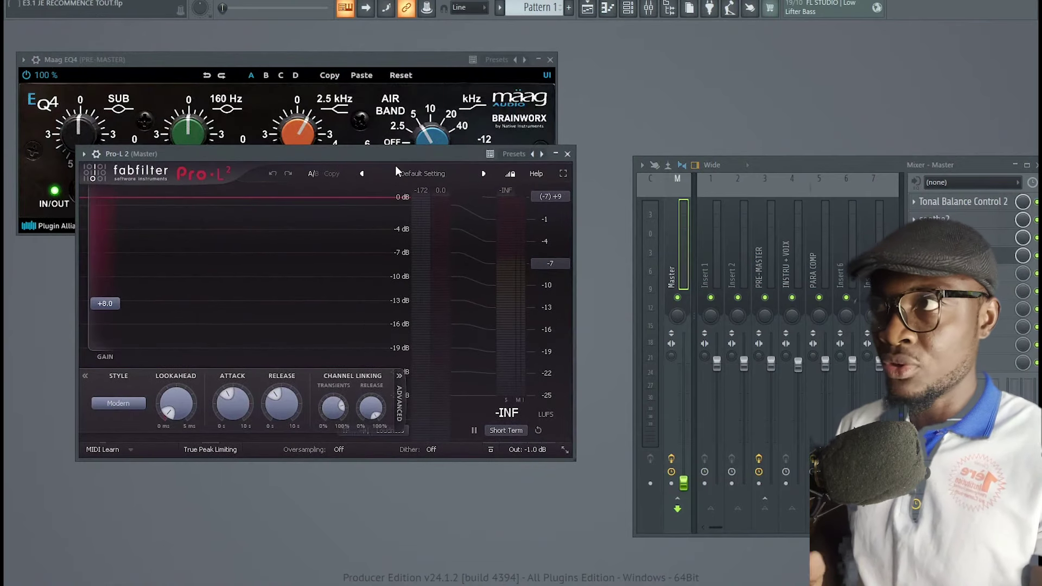
left_click(108, 404)
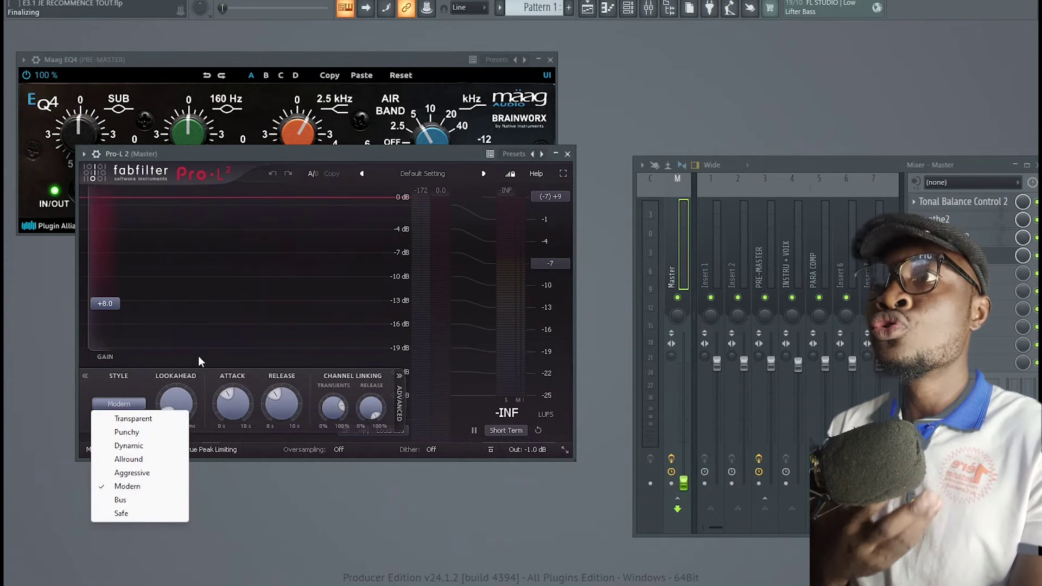
left_click(520, 459)
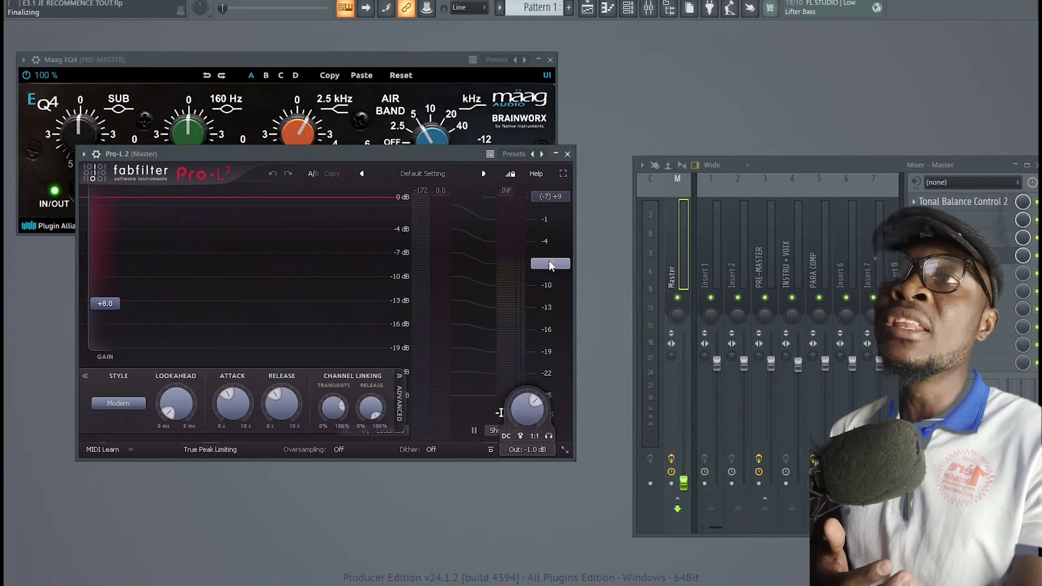
mouse_move(549, 263)
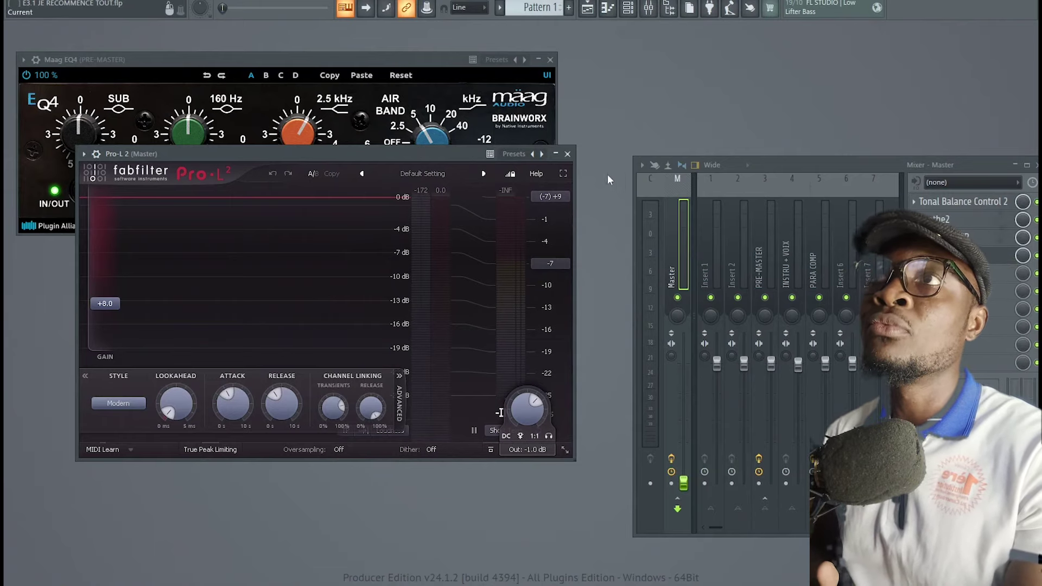
left_click(567, 153)
Step: Close Maag EQ4 and widen the mixer to show the instrumental and vocal tracks, selecting the PARA COMP track for its effects
left_click(550, 60)
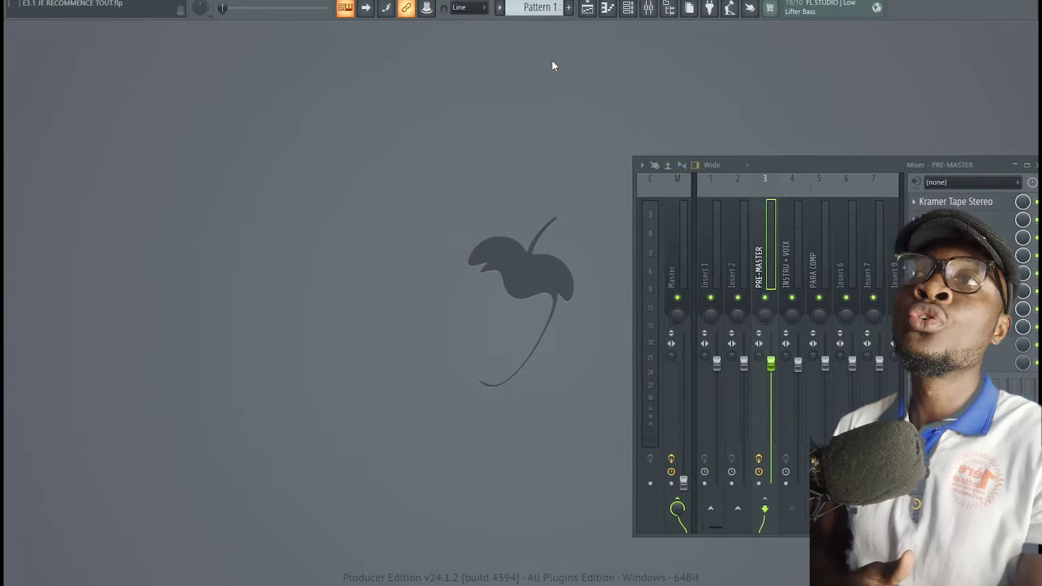
left_click_drag(633, 248, 302, 262)
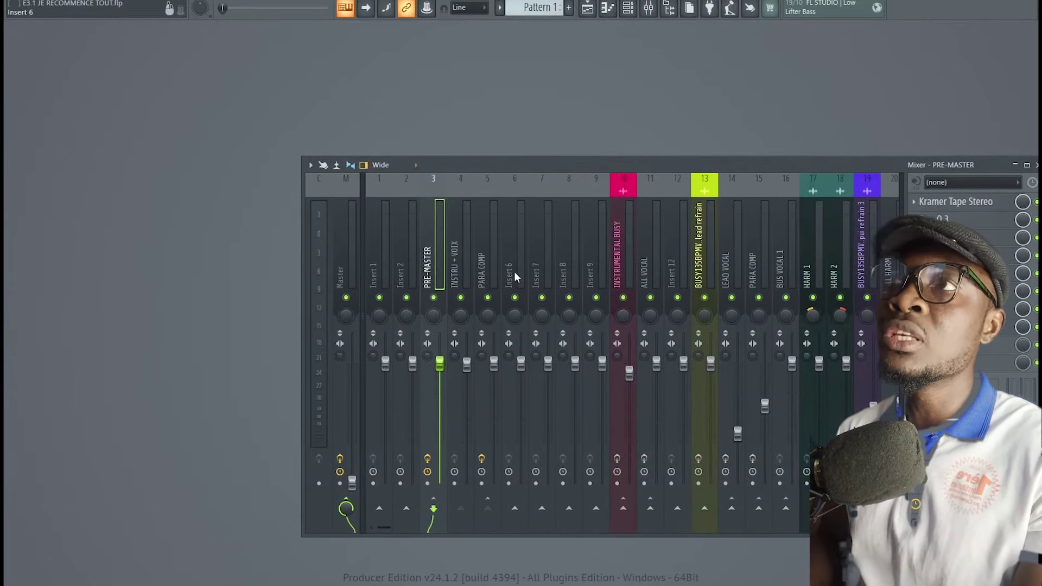
left_click(487, 263)
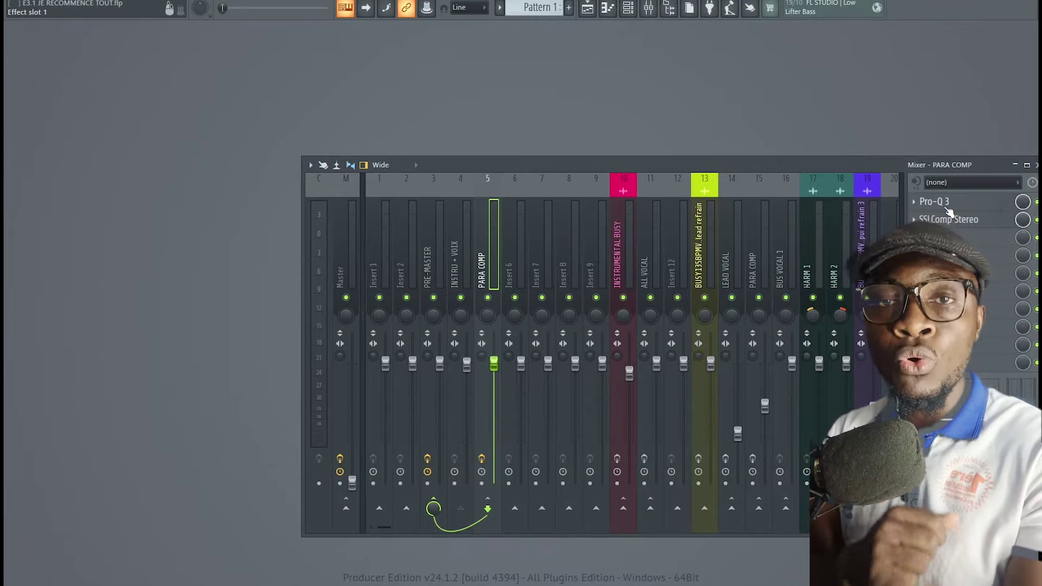
left_click_drag(302, 243, 172, 243)
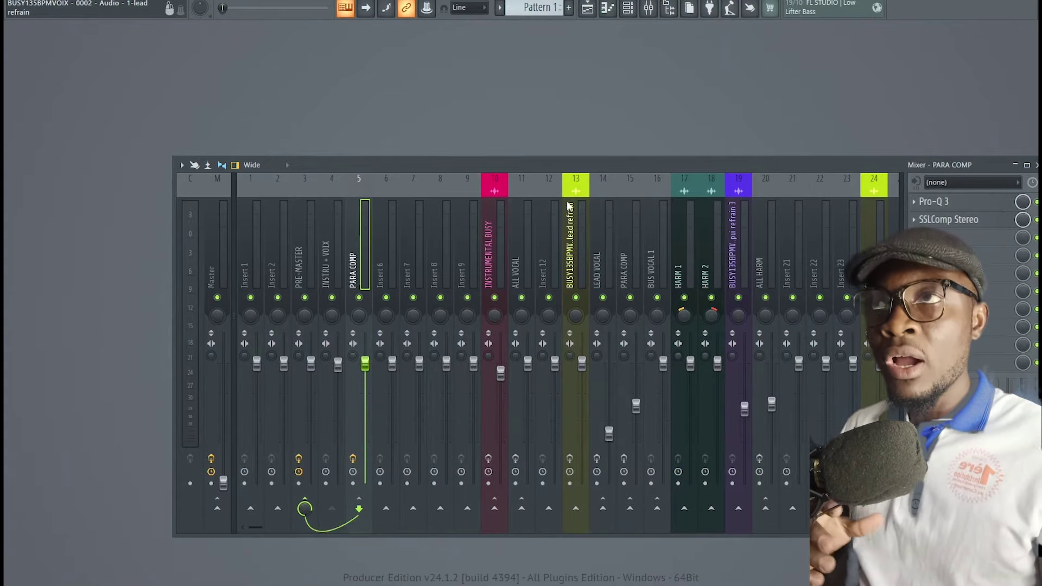
Step: Select the INSTRUMENTAL BUSY track and move the mixer window so its effect slots are in clear view
left_click(492, 231)
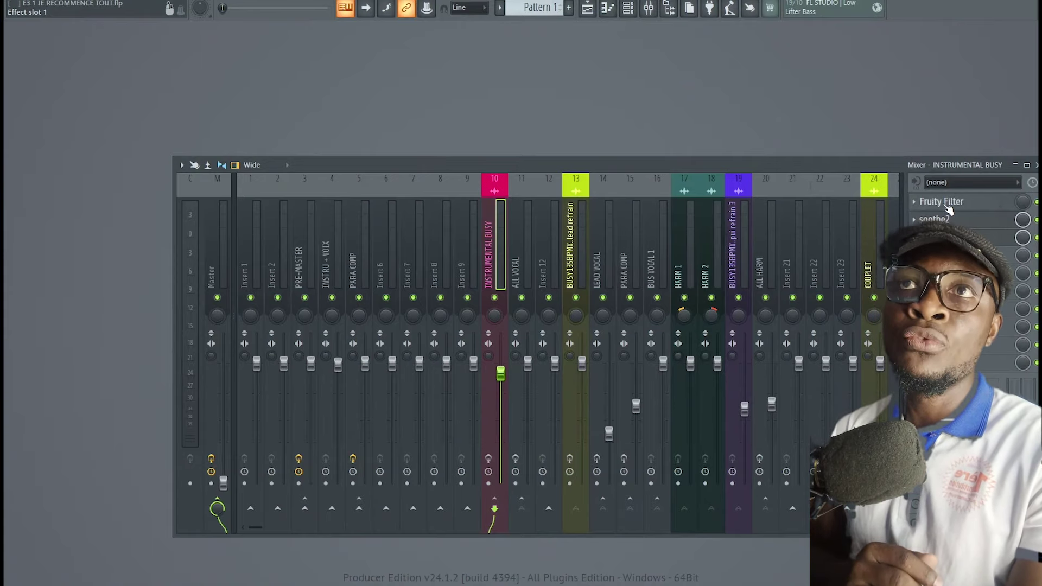
left_click_drag(864, 164, 780, 152)
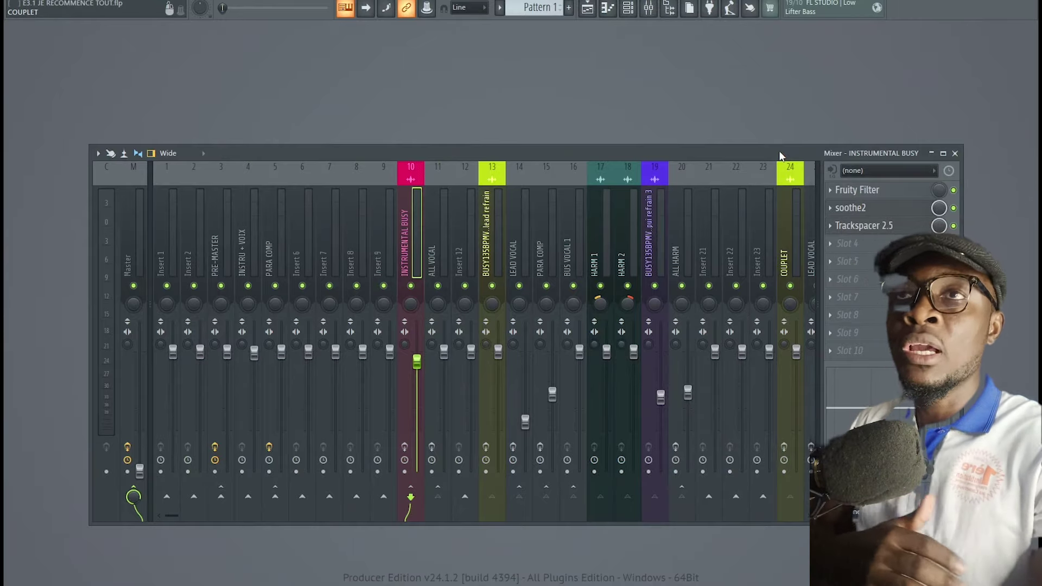
Step: Inspect the effect chains of the first LEAD VOCAL track and the lead refrain track beside it
scroll(555, 233, "right", 3)
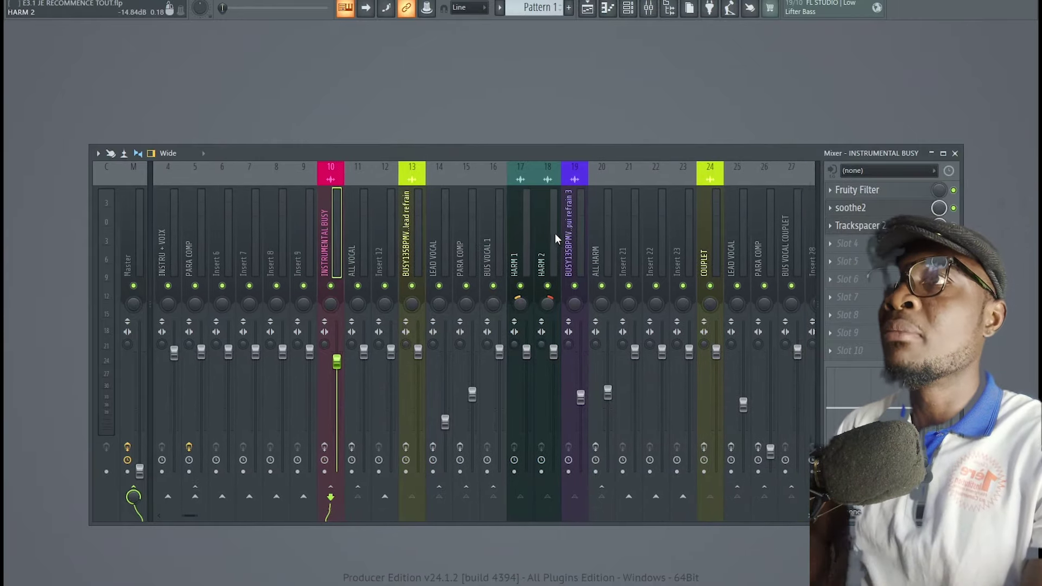
scroll(635, 185, "right", 6)
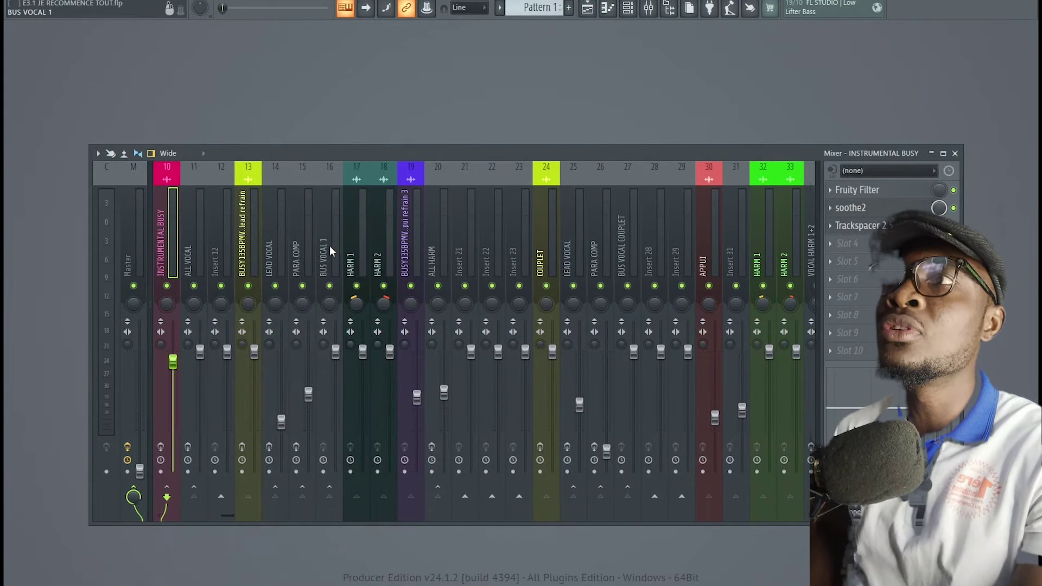
left_click(276, 250)
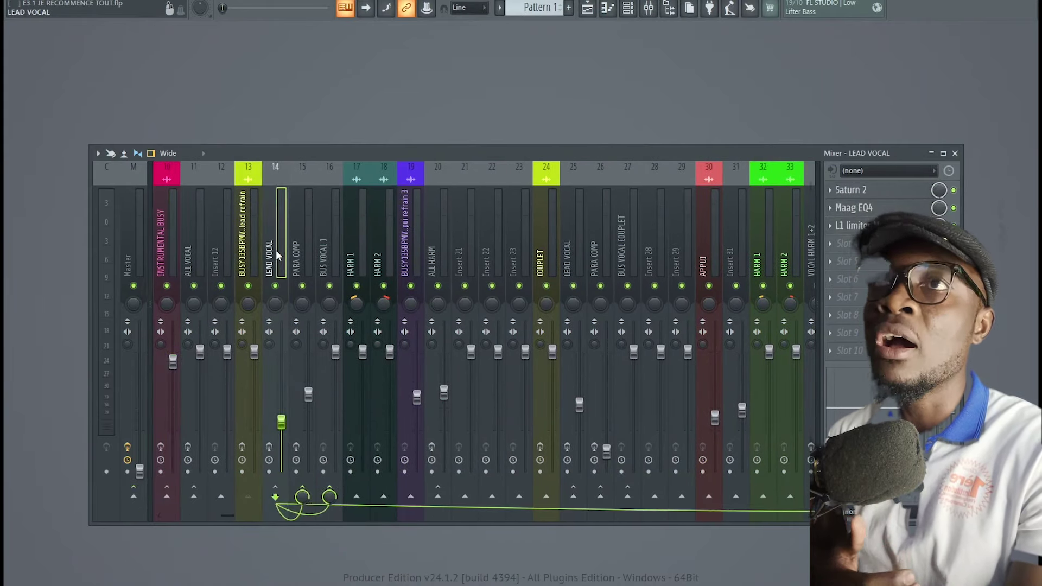
left_click(249, 237)
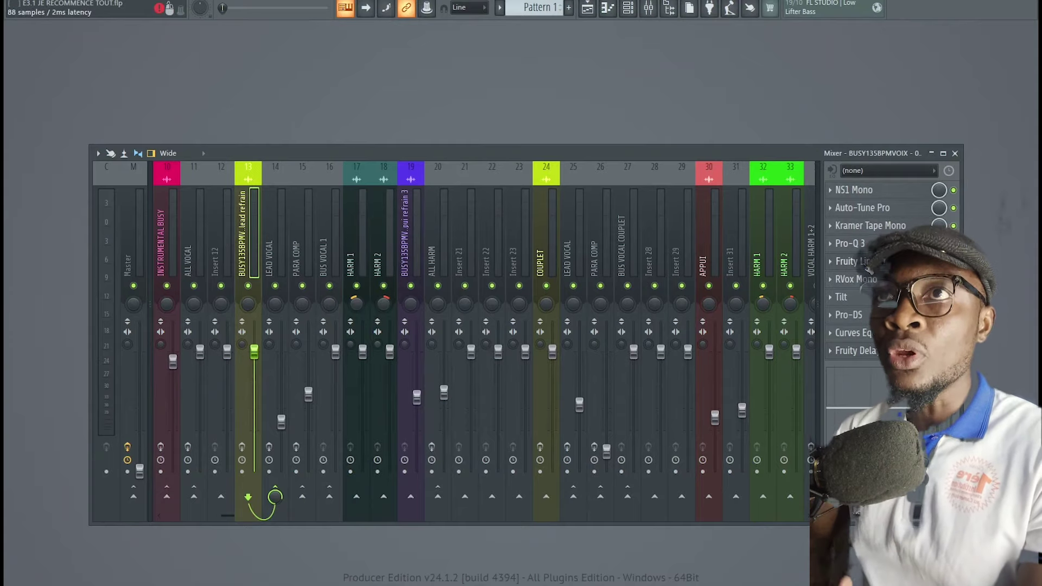
Step: Open Tilt on the lead refrain track, then view Curves Equator Mono and Fruity Delay 2, closing each of those two after review
left_click(842, 298)
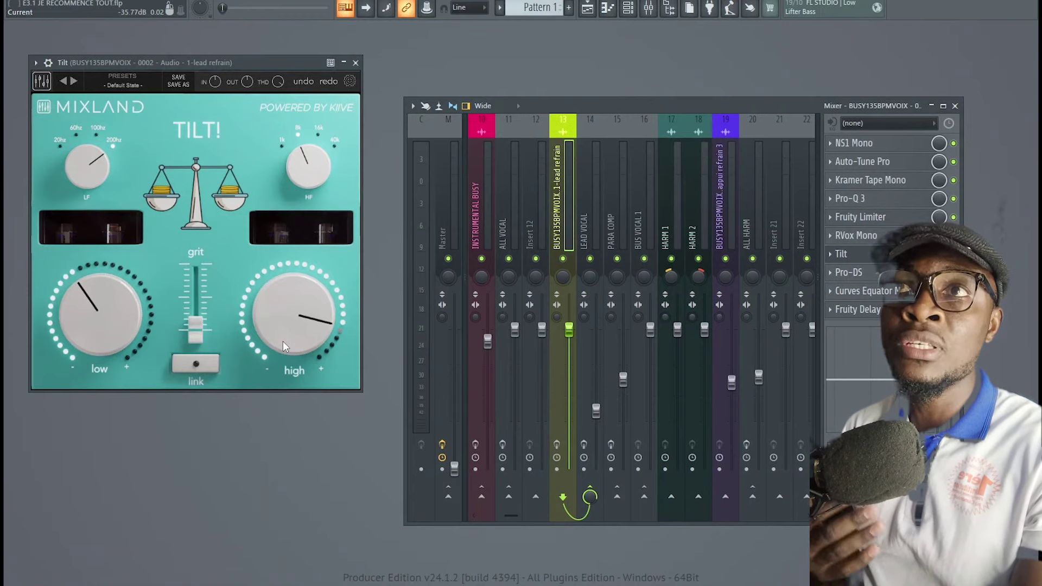
left_click(868, 292)
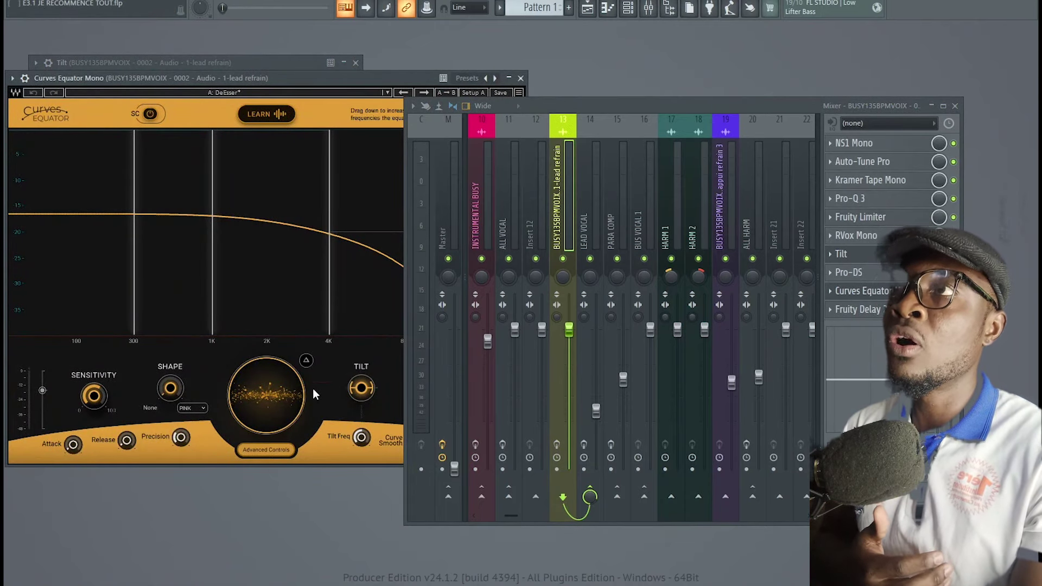
left_click(521, 78)
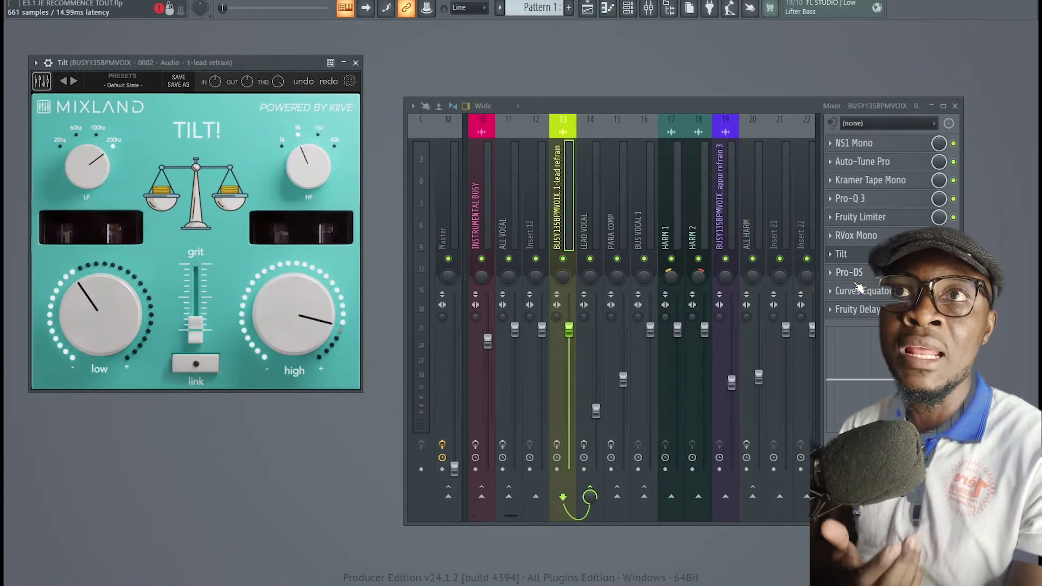
left_click(864, 318)
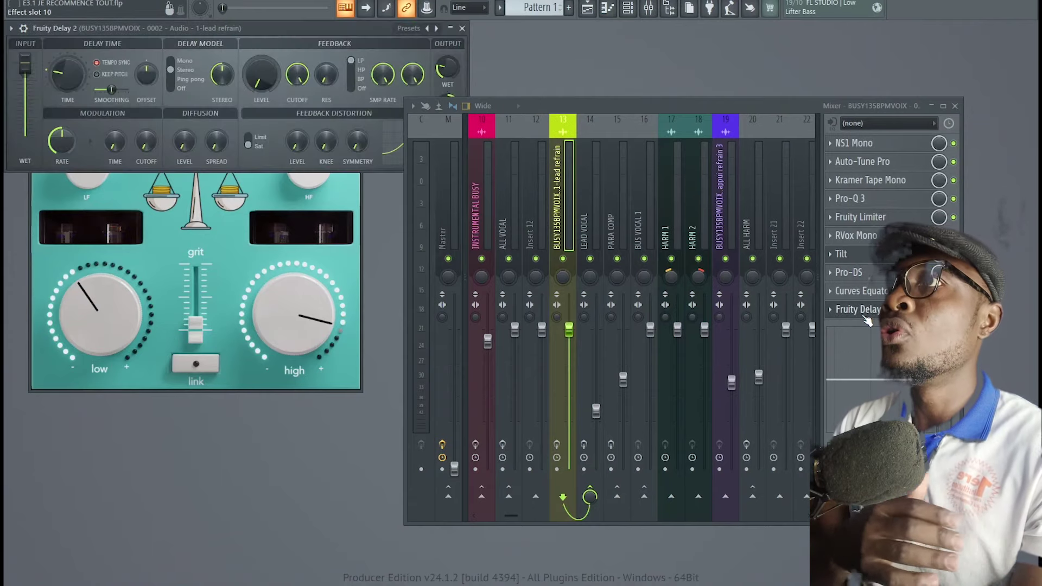
left_click(462, 28)
Step: View L1 limiter Mono on the LEAD VOCAL track, and close both it and the Tilt window
left_click(585, 188)
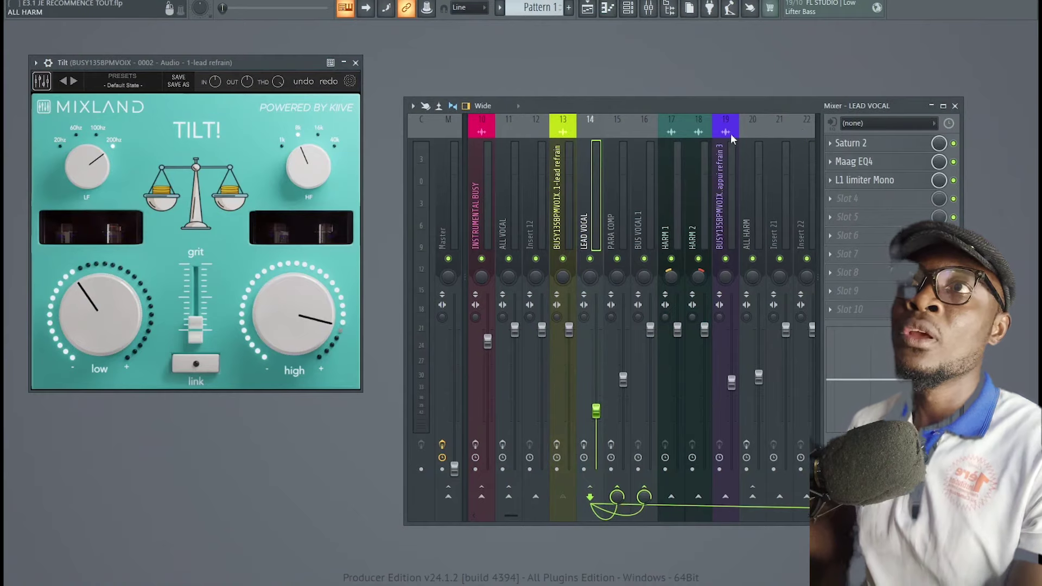
left_click(858, 184)
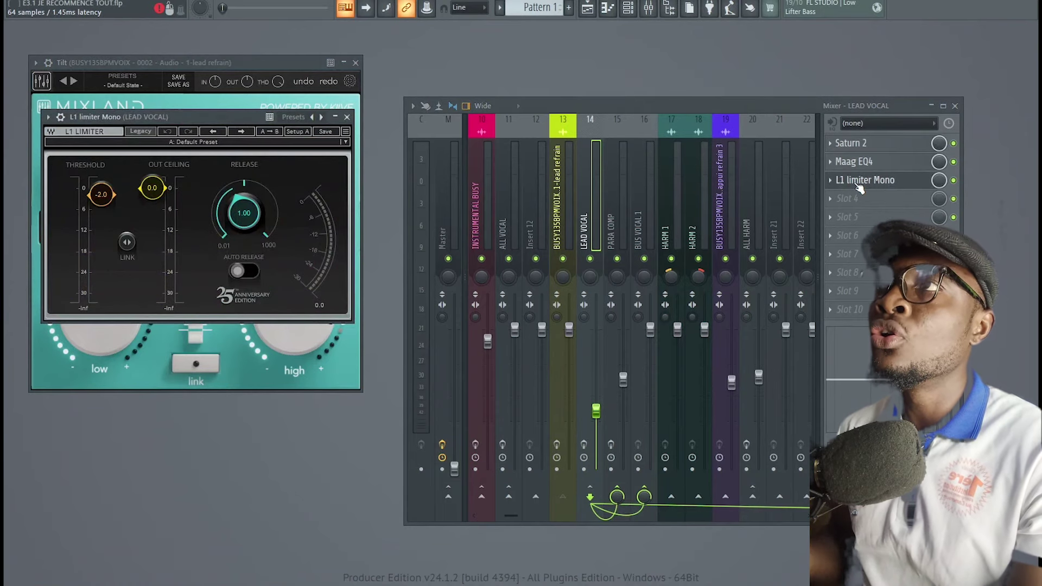
left_click(347, 117)
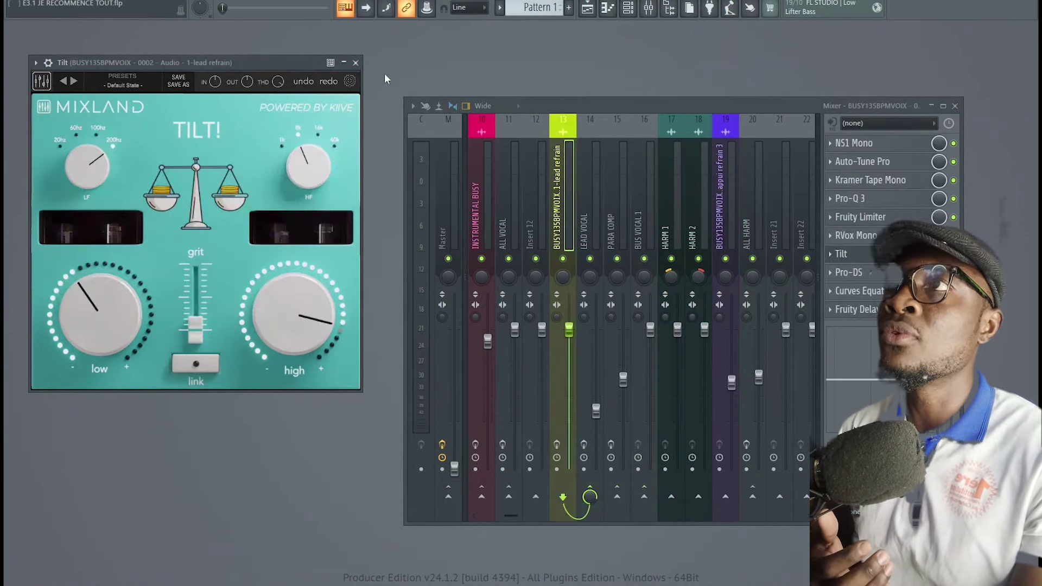
left_click(356, 64)
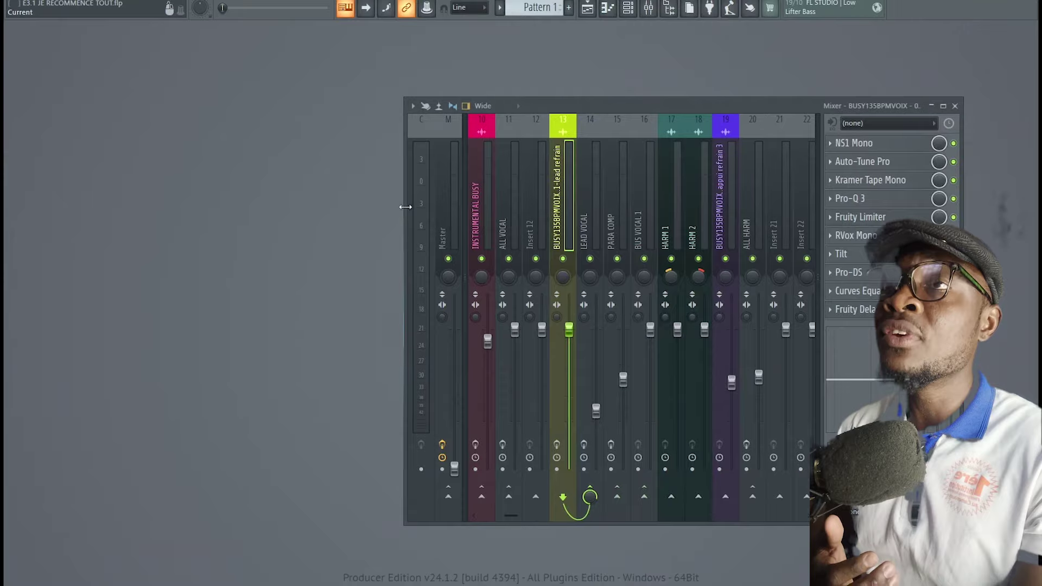
Step: Widen the mixer to show more tracks and inspect the effect chains of ALL HARM and the DELAY track 40
left_click_drag(405, 207, 272, 207)
left_click(610, 216)
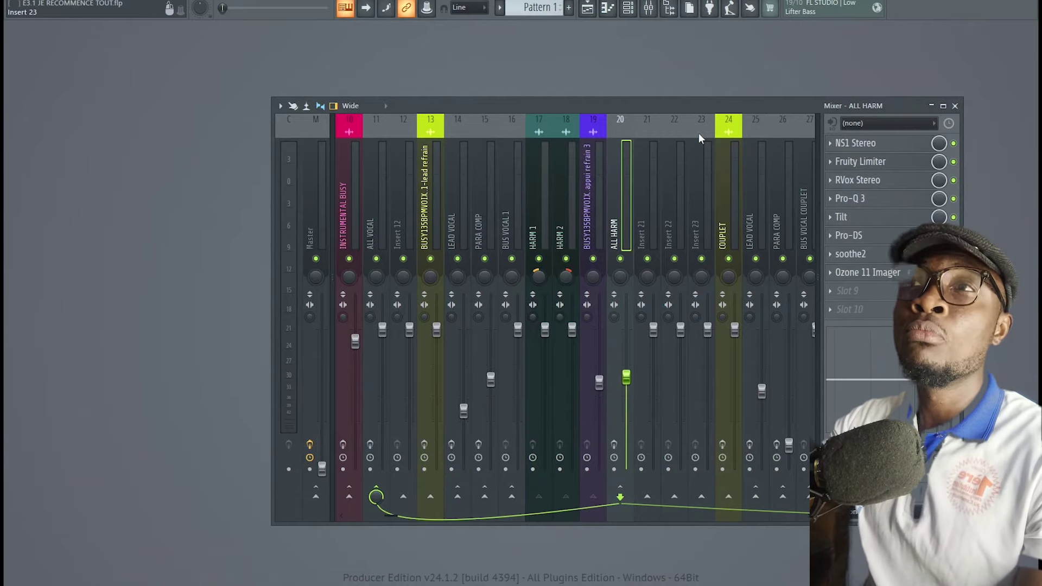
scroll(698, 132, "down", 3)
scroll(698, 133, "down", 3)
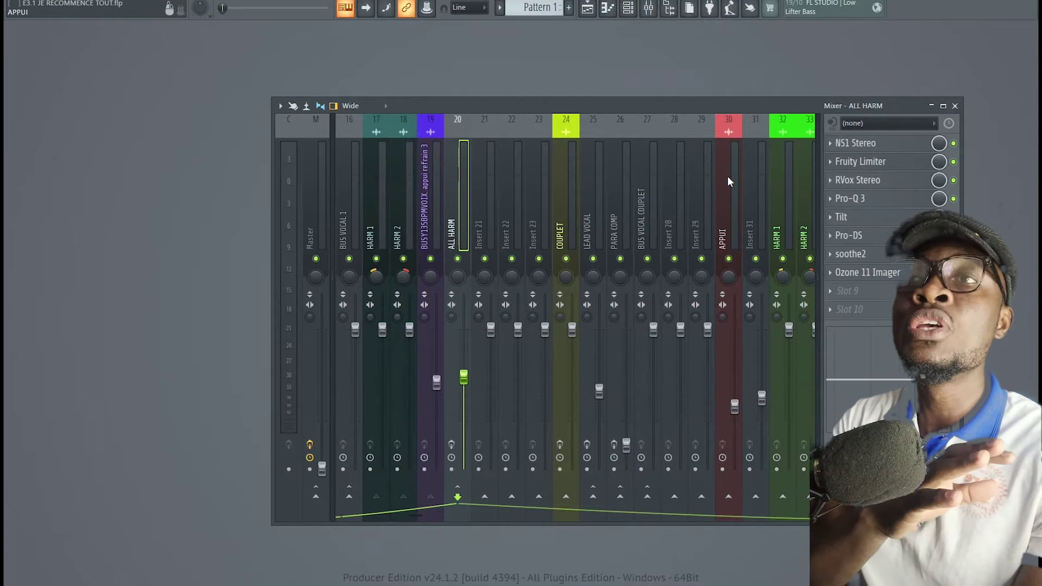
scroll(727, 176, "down", 6)
scroll(726, 176, "down", 6)
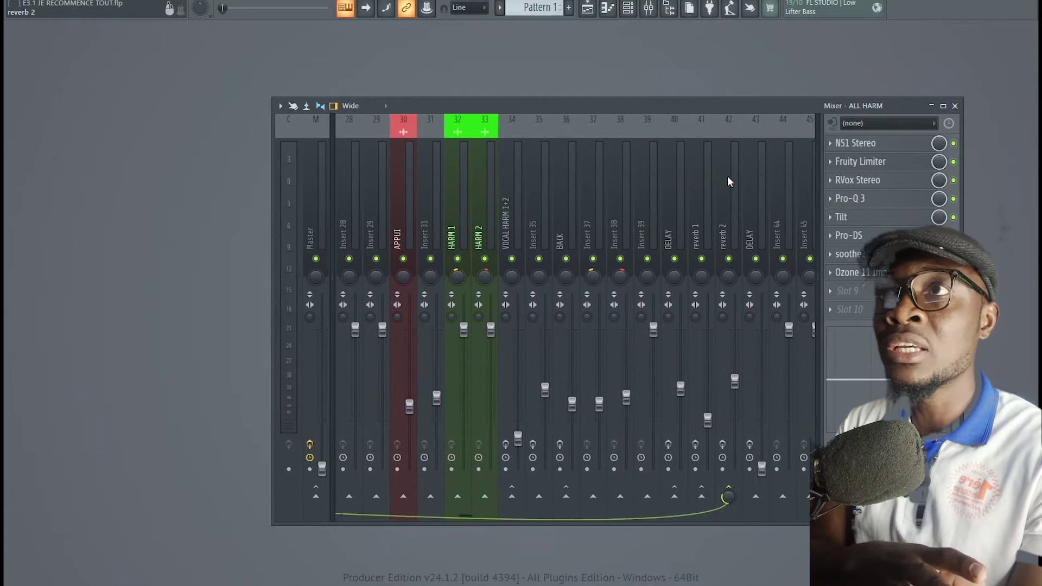
left_click(674, 181)
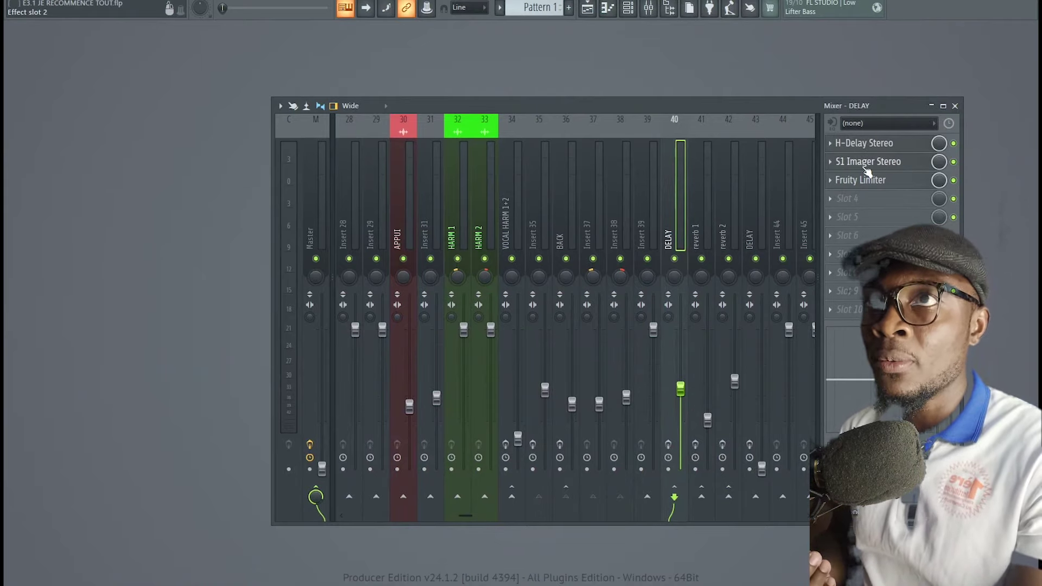
Step: Open ValhallaVintageVerb and Fruity Parametric EQ 2 on the reverb 1 track, then reposition and widen the mixer around them
left_click(708, 226)
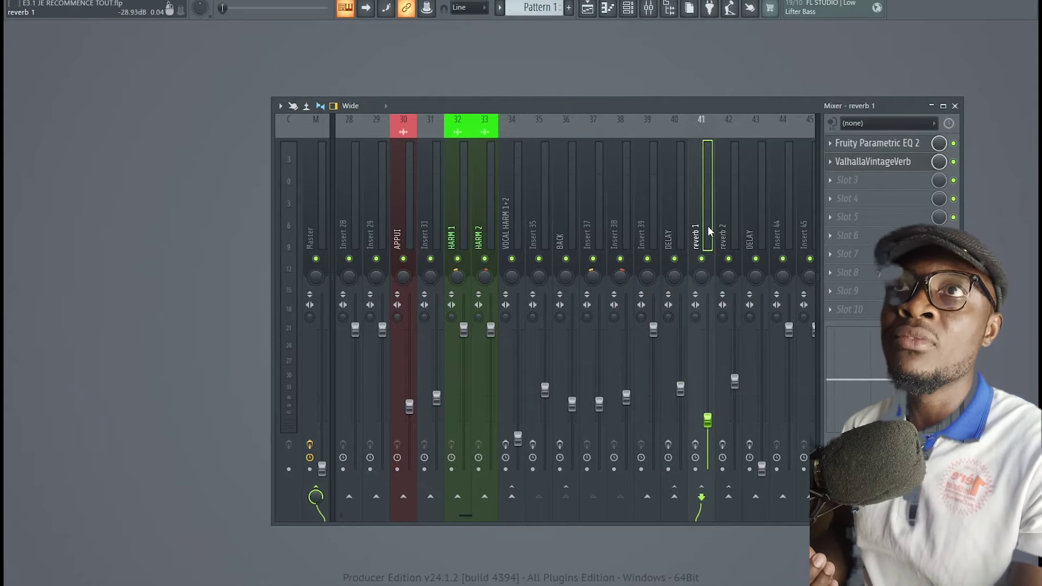
left_click(874, 161)
left_click_drag(241, 190, 159, 77)
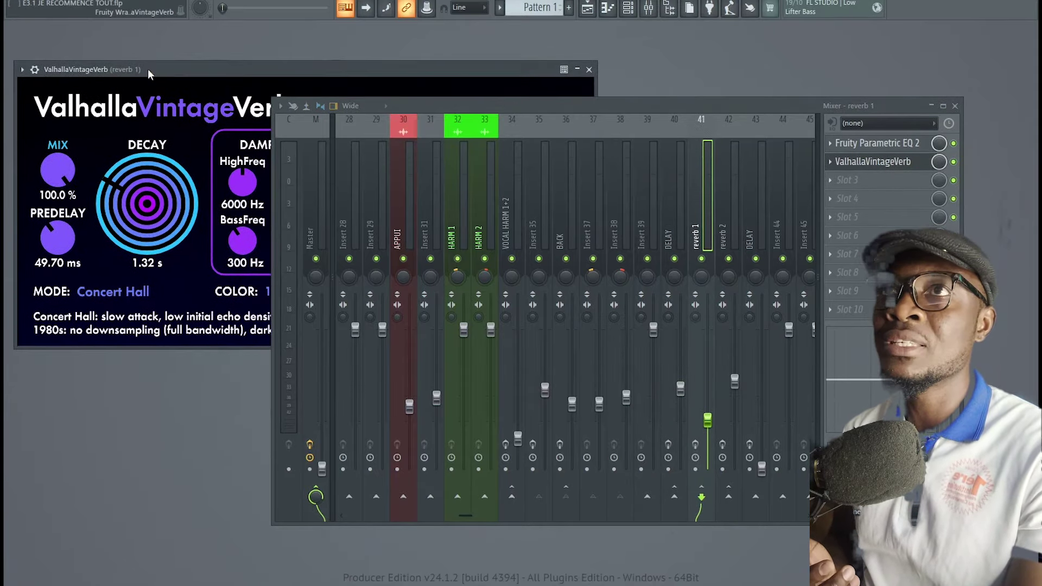
left_click(880, 150)
left_click_drag(561, 106, 552, 278)
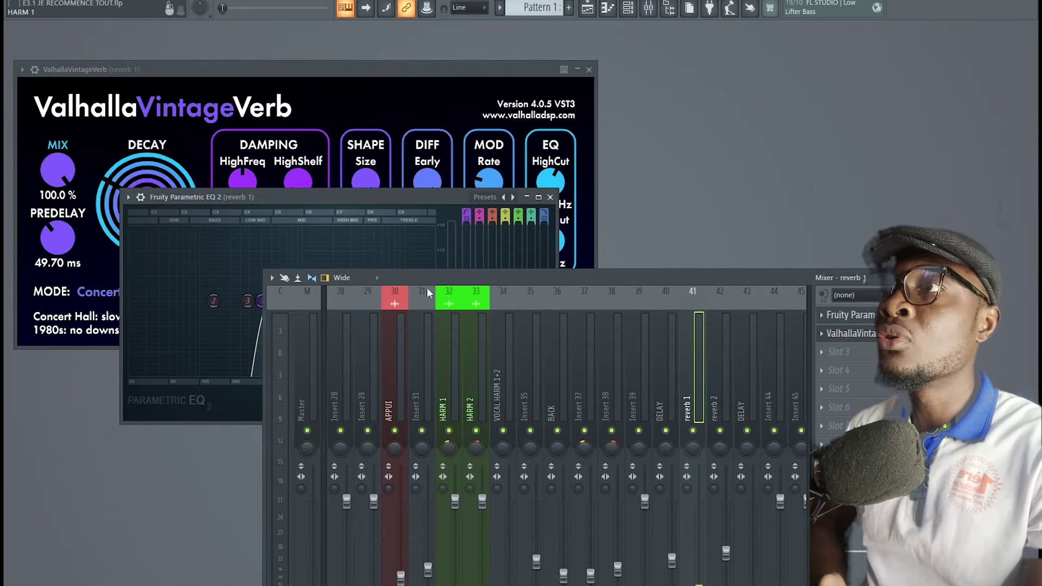
left_click_drag(429, 277, 482, 162)
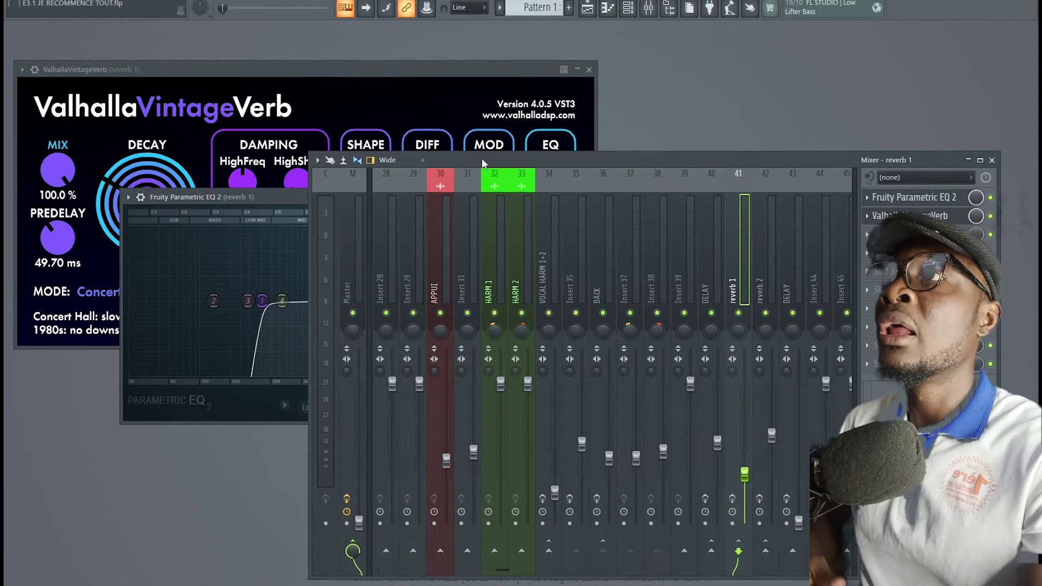
left_click_drag(309, 157, 169, 162)
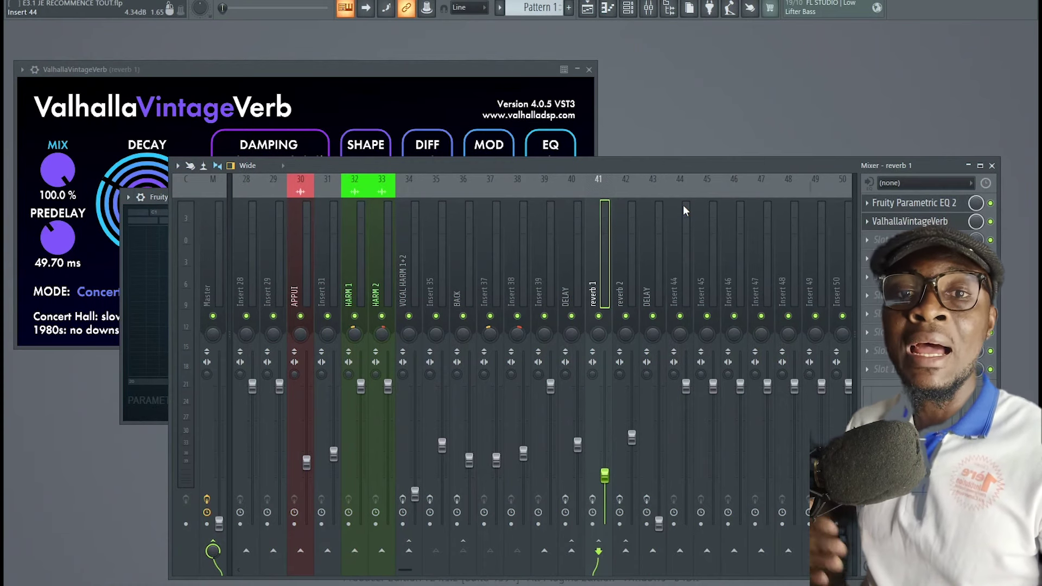
Step: Bring up the playlist without the mixer, switch it to the MASTERING arrangement, and briefly check the mixer over it
left_click(587, 8)
left_click(992, 165)
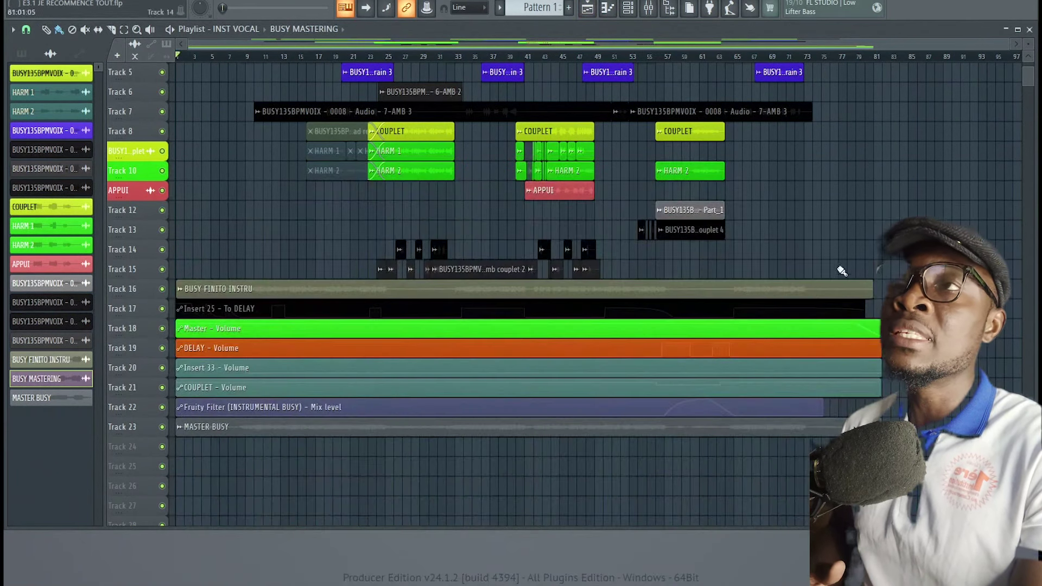
scroll(797, 298, "up", 4)
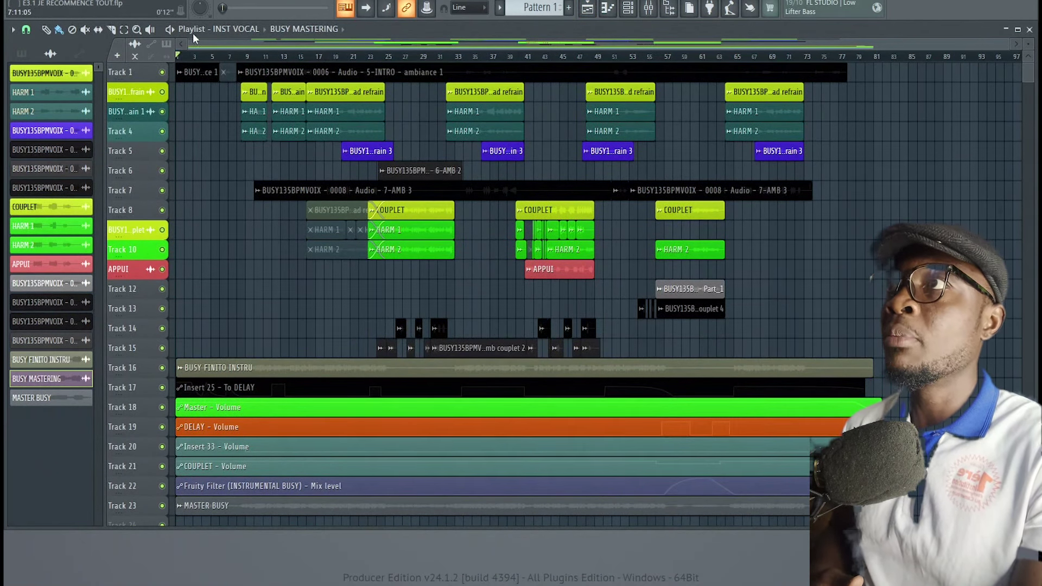
left_click(246, 28)
left_click(232, 64)
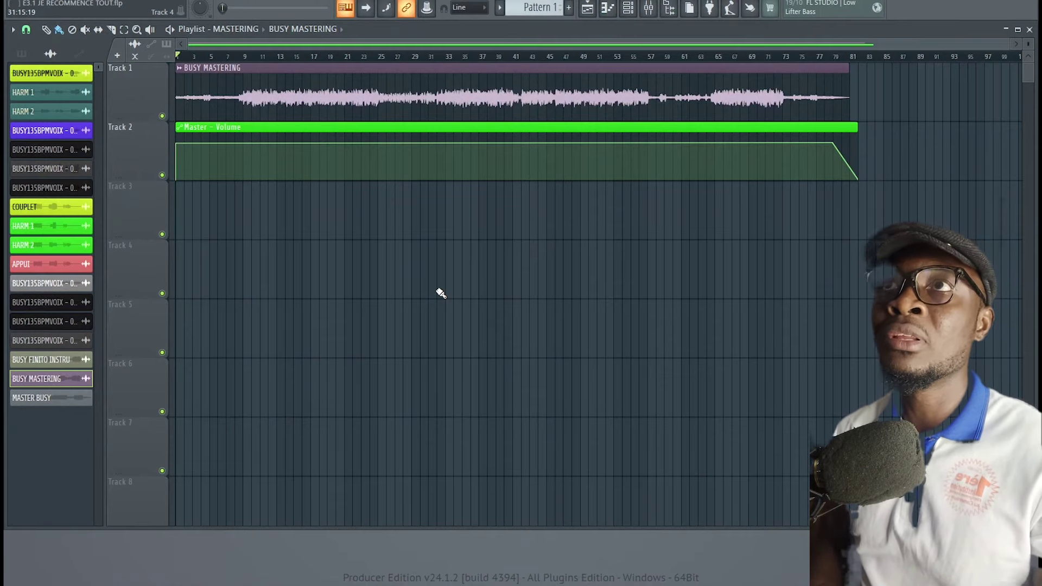
left_click(648, 8)
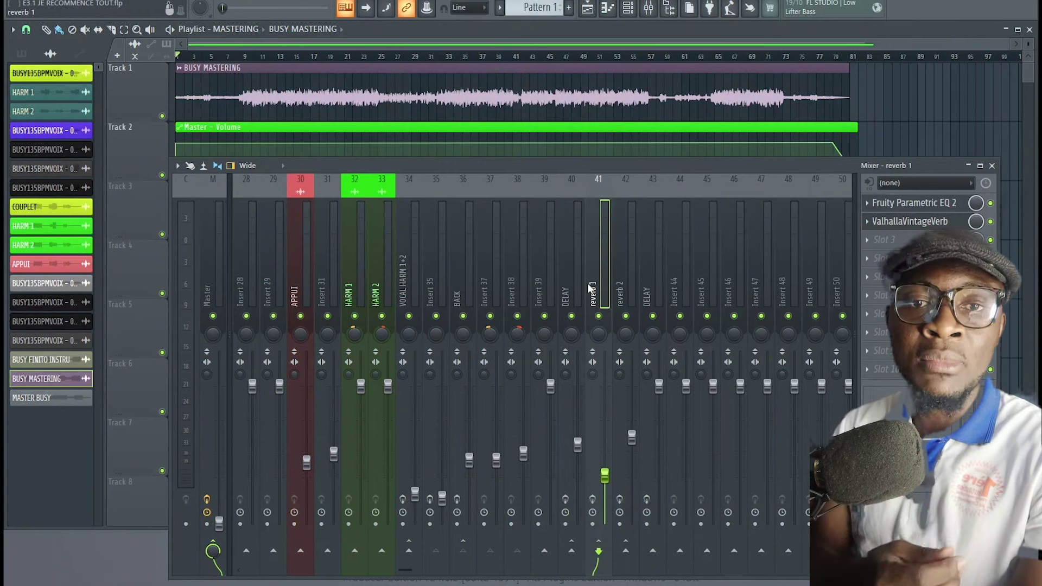
left_click(991, 165)
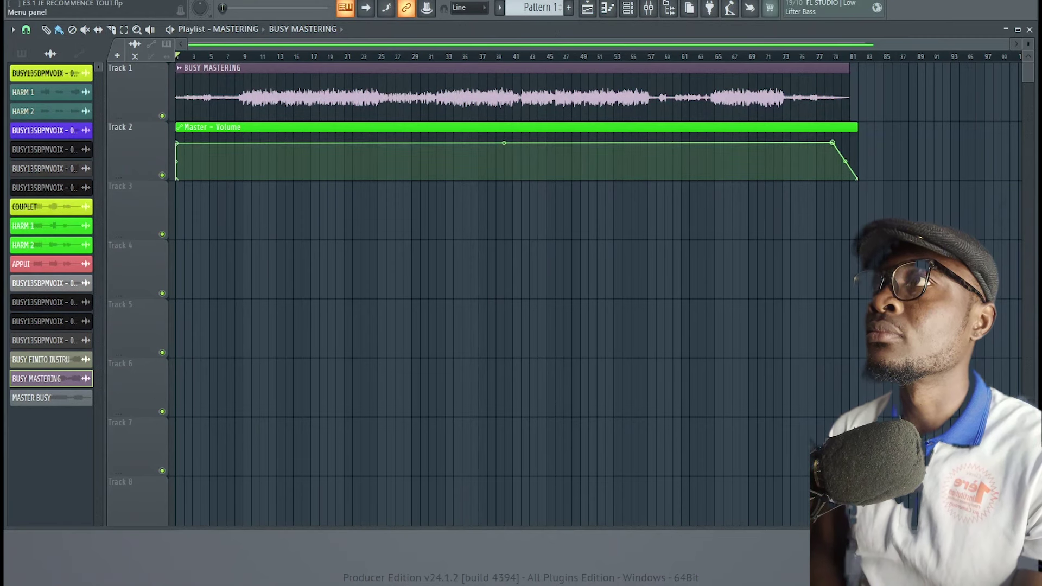
Step: Open the BUSY.flp instrumental project, then widen and reposition its mixer to survey the drum, melody and FX tracks
key("alt+f")
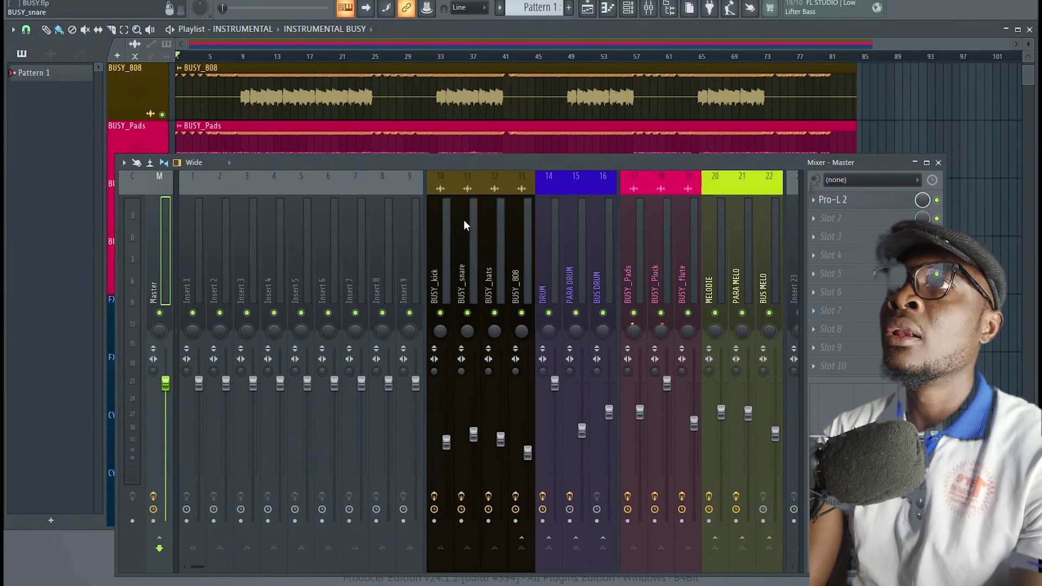
scroll(477, 228, "down", 9)
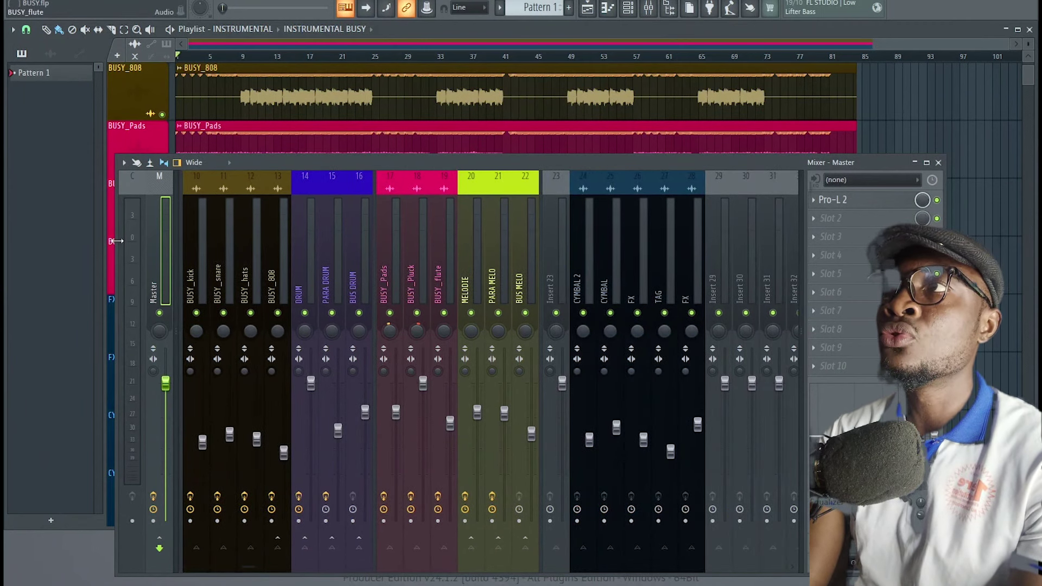
left_click_drag(115, 240, 47, 240)
scroll(543, 210, "up", 10)
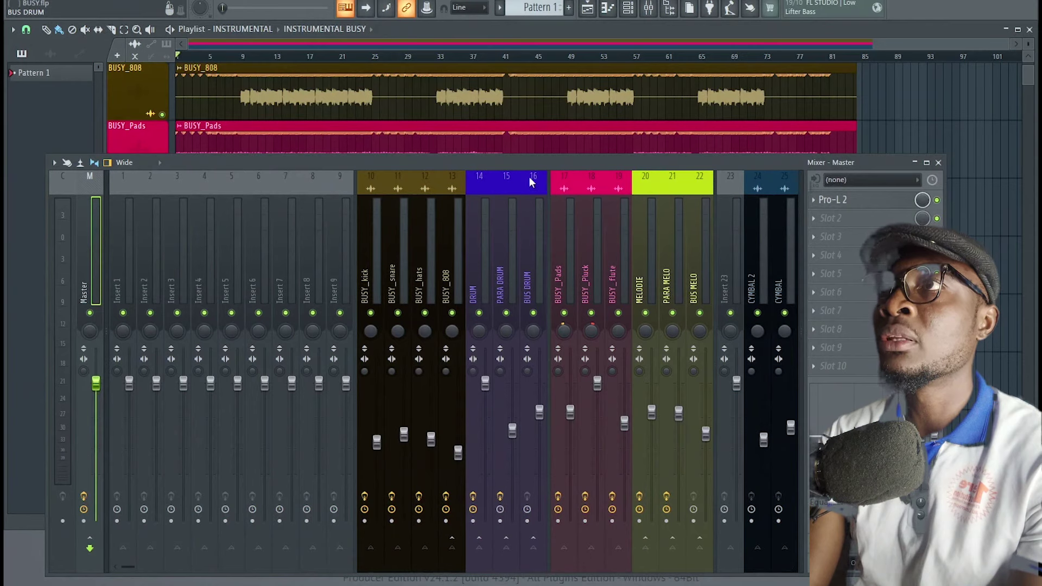
left_click_drag(512, 158, 459, 89)
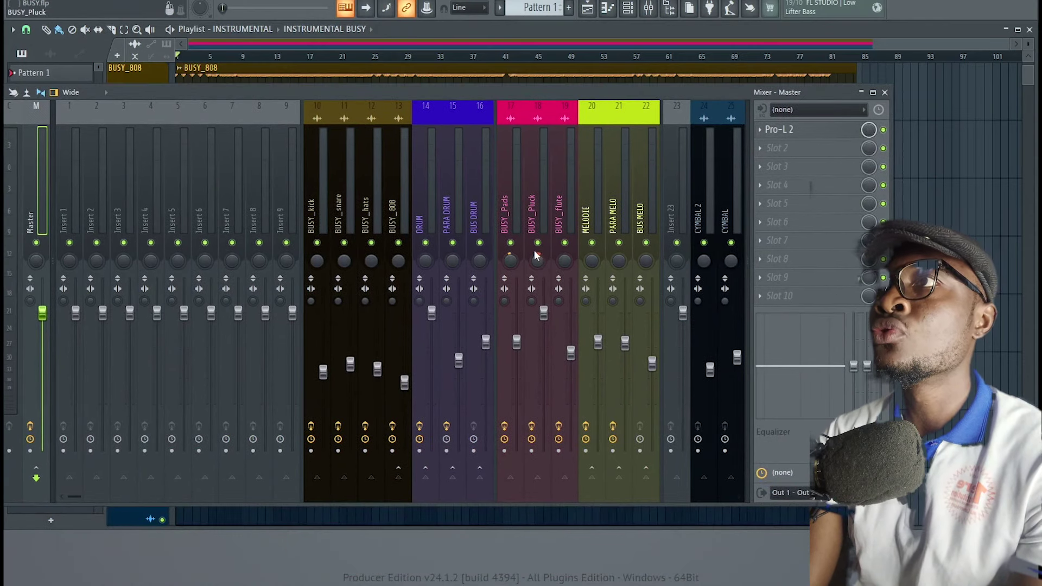
Step: Open Orion on the BUSY_kick track, and move and shrink the mixer so the whole plugin interface is in view
left_click(326, 189)
left_click_drag(391, 93, 575, 240)
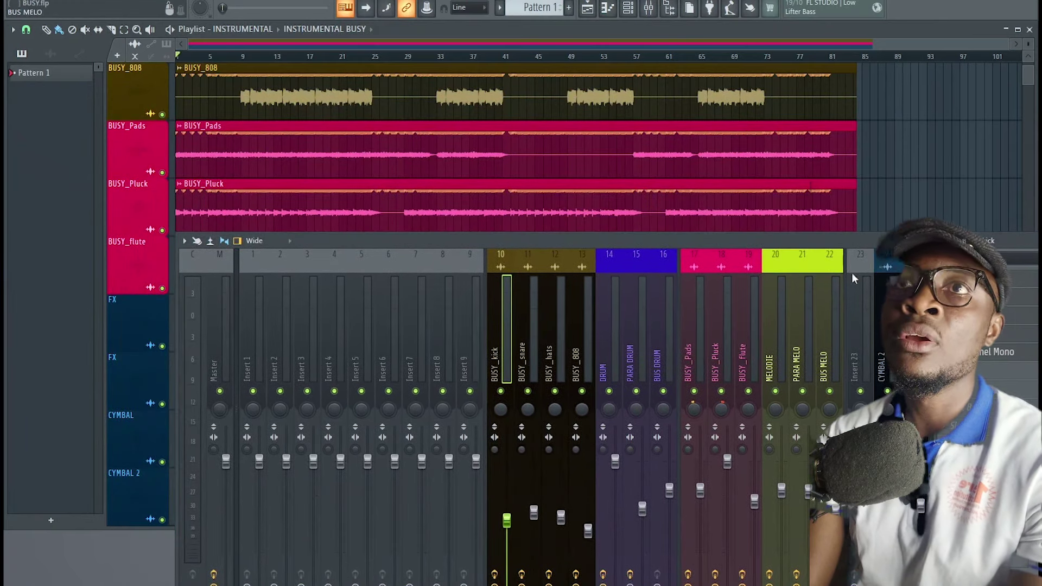
left_click(976, 277)
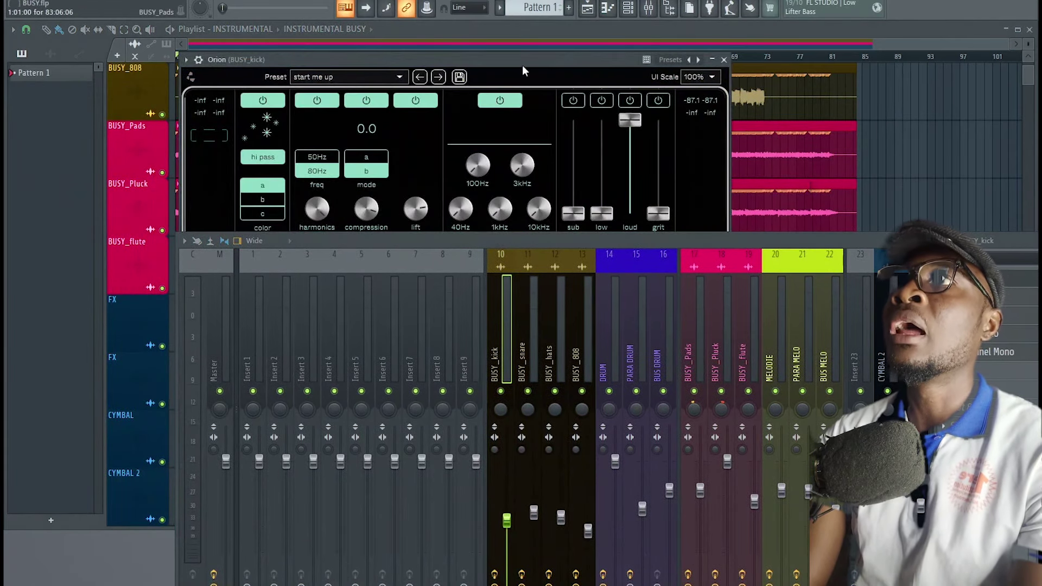
left_click_drag(521, 62, 402, 51)
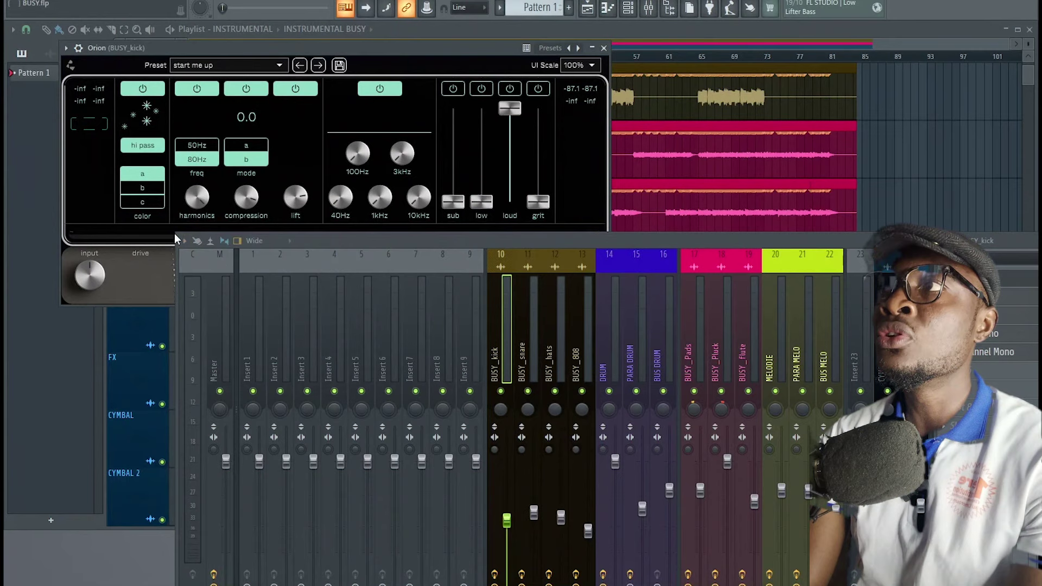
left_click_drag(184, 241, 407, 265)
left_click_drag(638, 277, 585, 308)
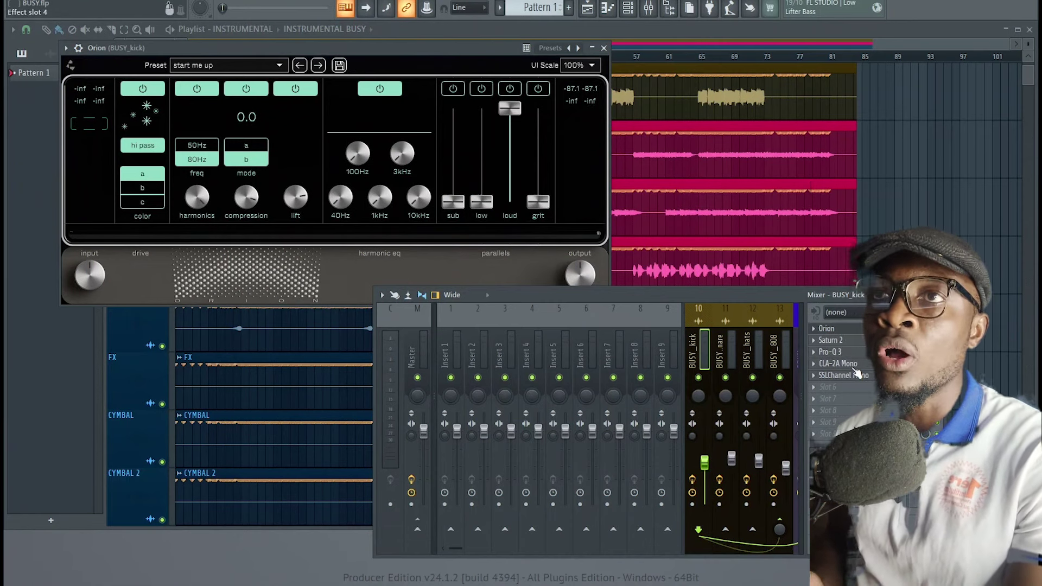
Step: View CLA-2A Mono and SSLChannel Mono on the BUSY_kick track, closing each one after review
left_click(856, 373)
left_click_drag(201, 106, 278, 130)
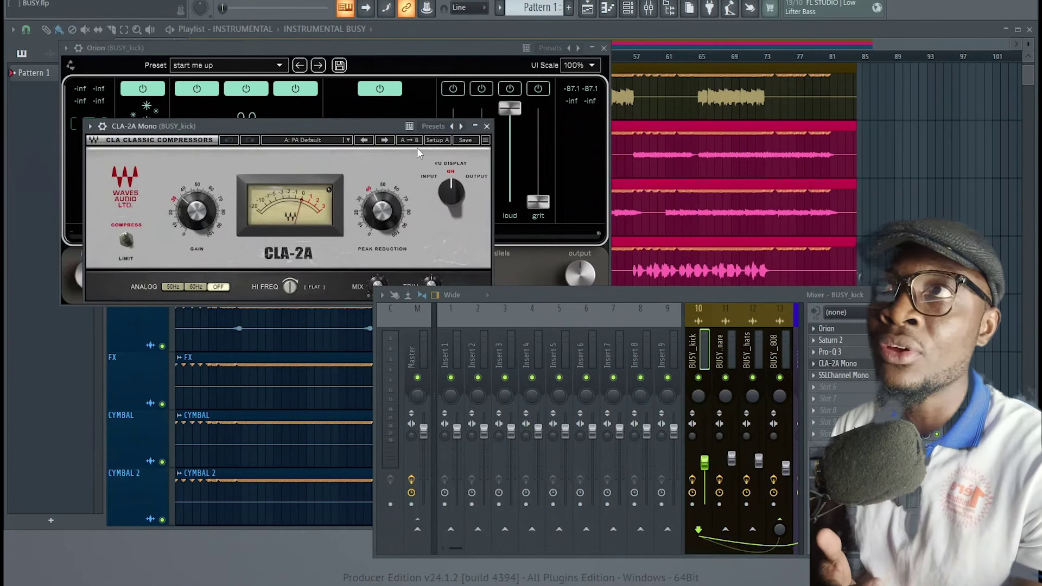
left_click(486, 125)
left_click(840, 376)
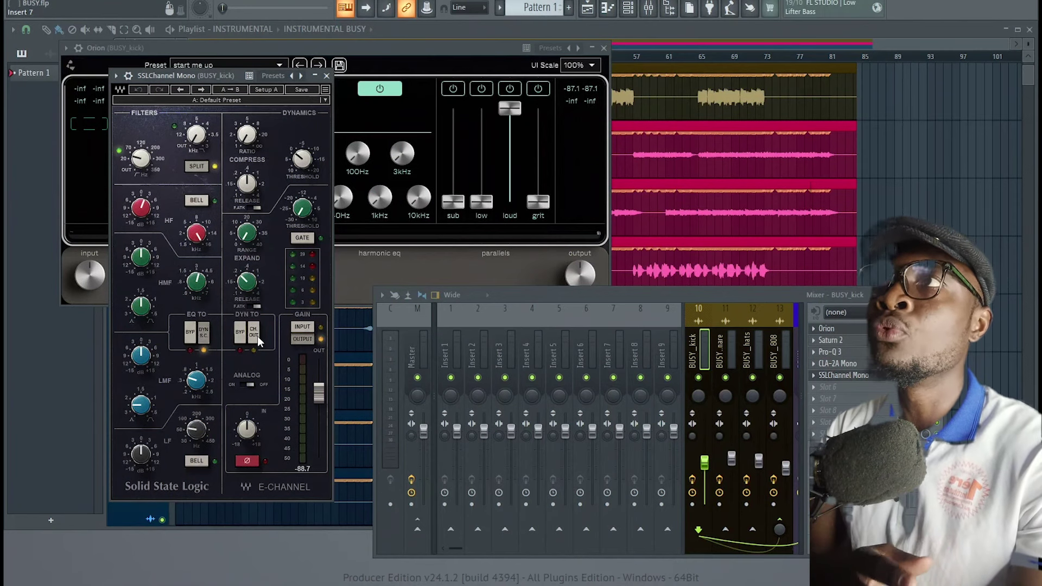
left_click(327, 77)
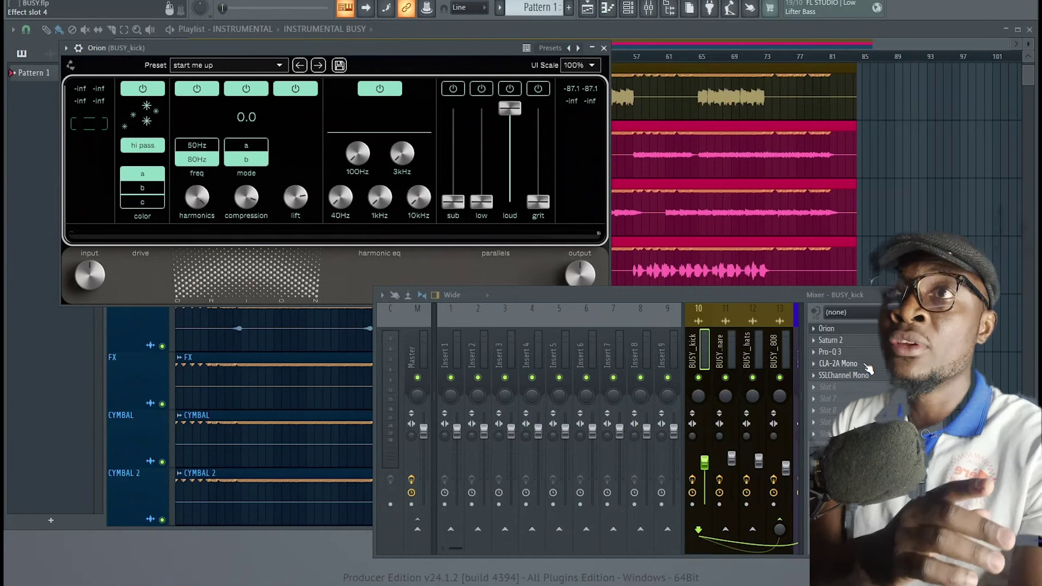
Step: Inspect the effect chains of the BUSY_snare, BUSY_hats and BUSY_808 tracks in turn
left_click(726, 334)
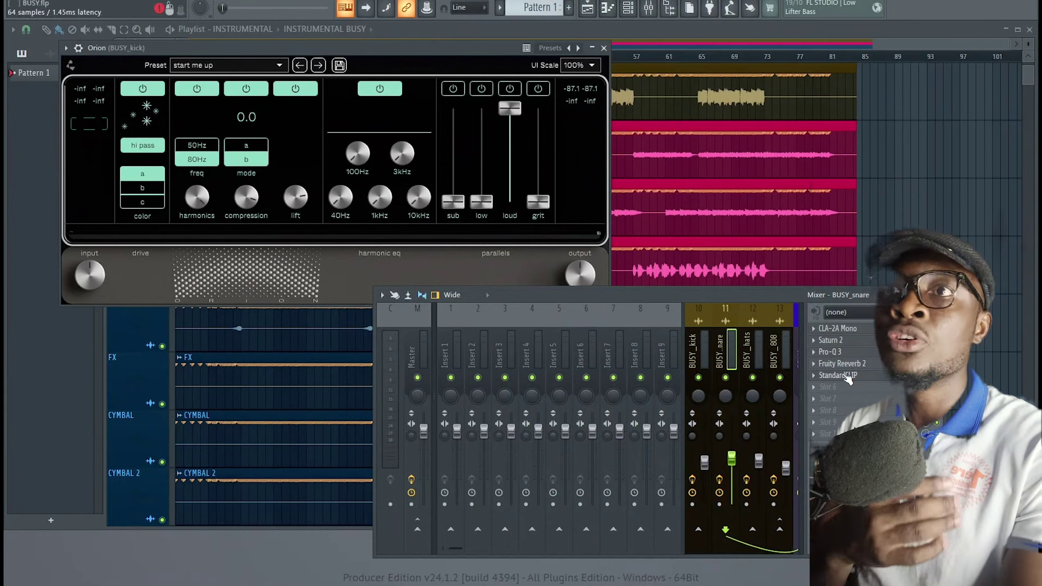
scroll(754, 315, "down", 3)
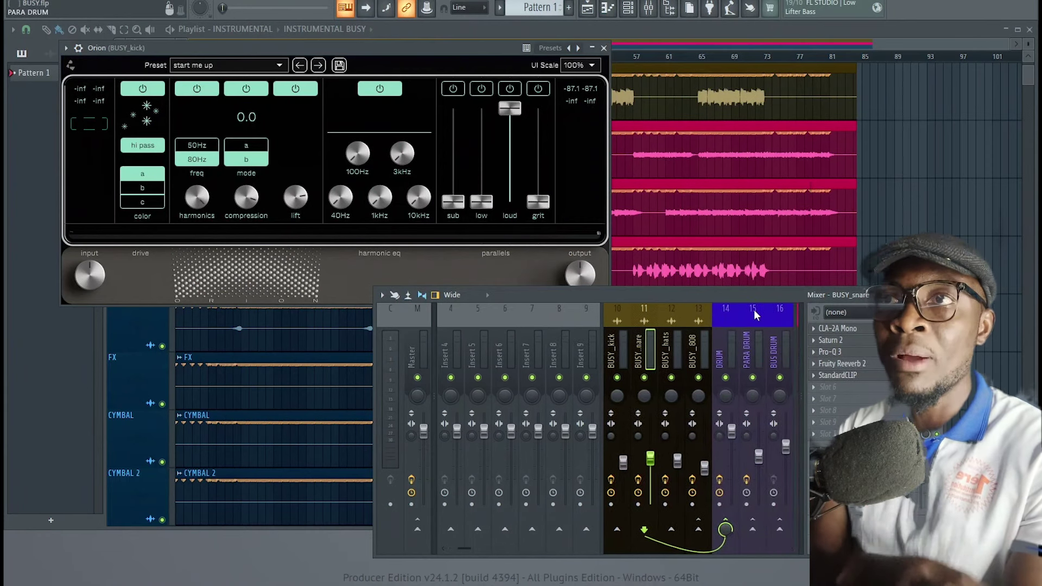
left_click(664, 345)
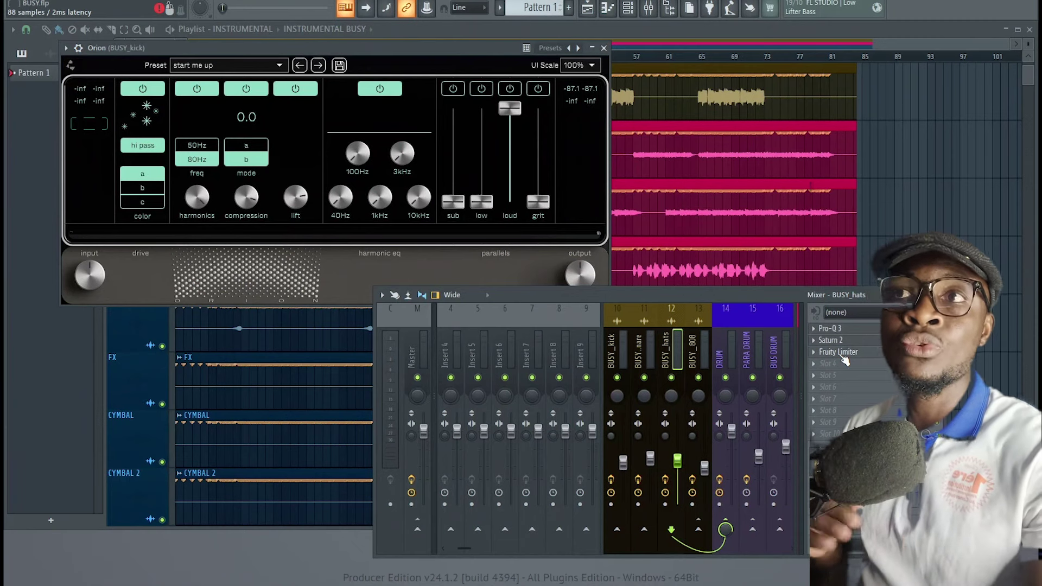
key("Right")
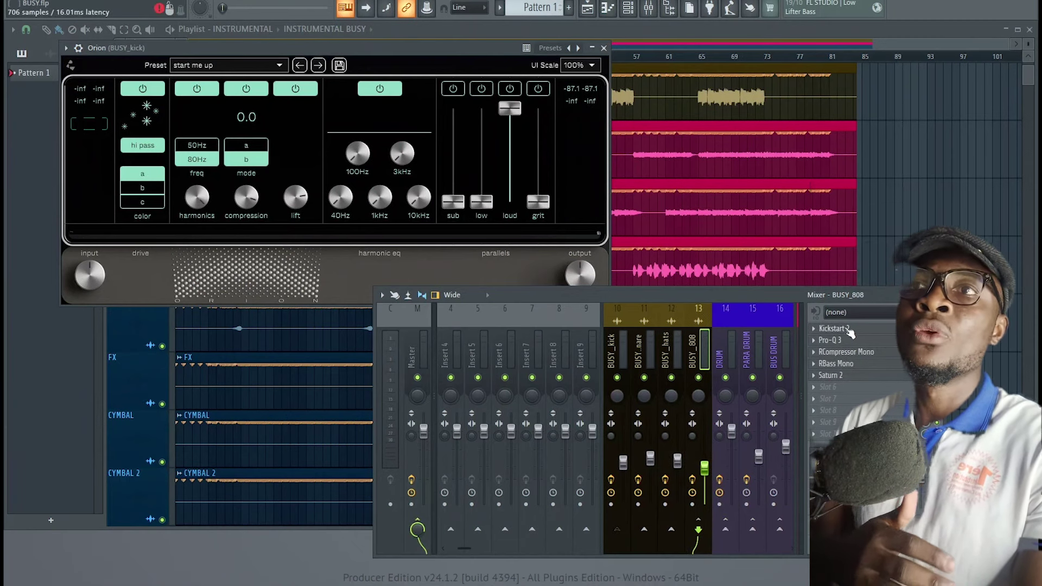
Step: View Kickstart 2, RCompressor Mono and RBass Mono on the BUSY_808 track, and close them together with the Orion window
left_click(844, 329)
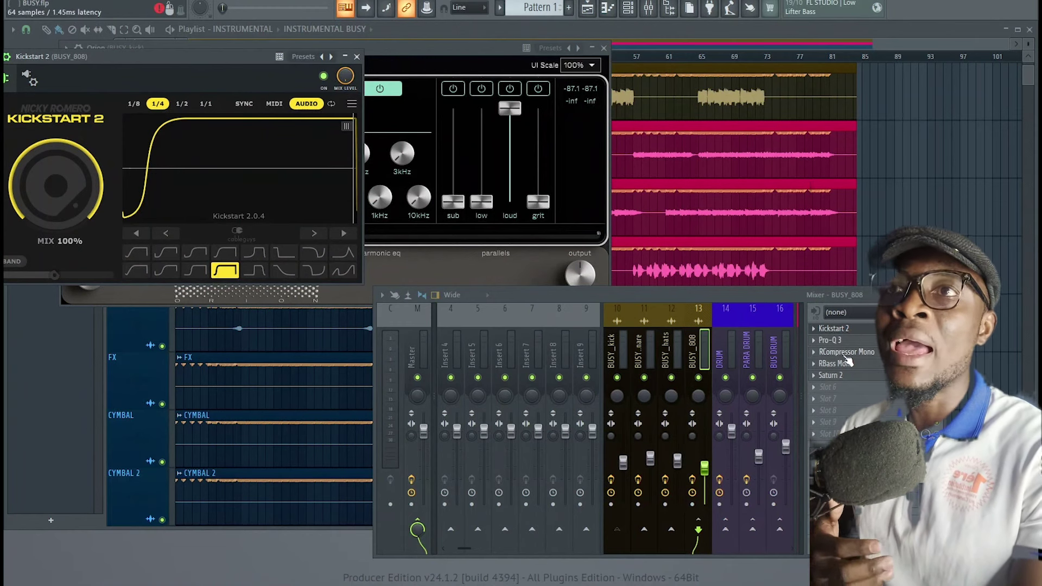
left_click(836, 351)
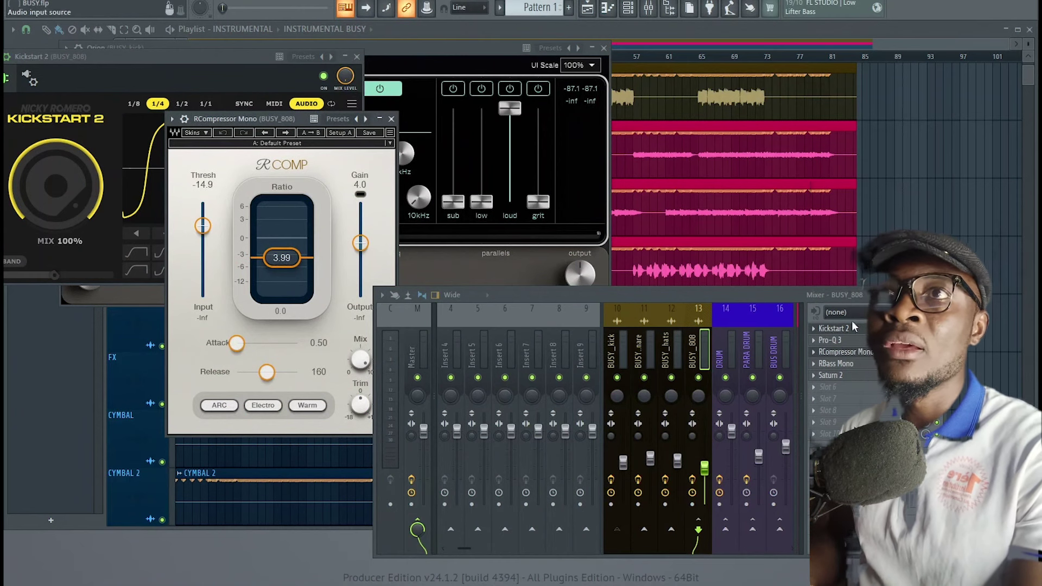
left_click(836, 363)
left_click_drag(193, 197, 203, 226)
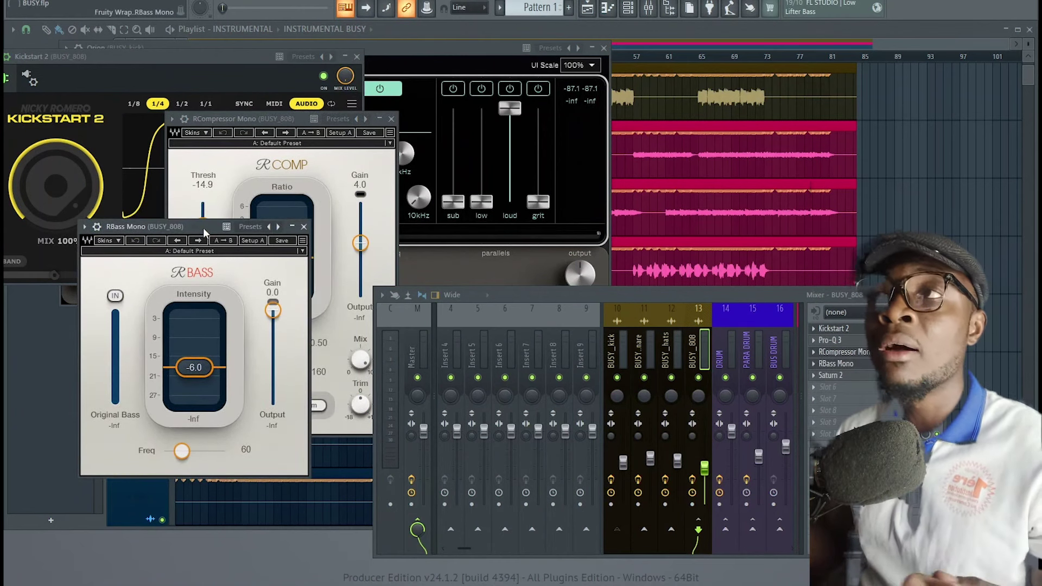
left_click(304, 226)
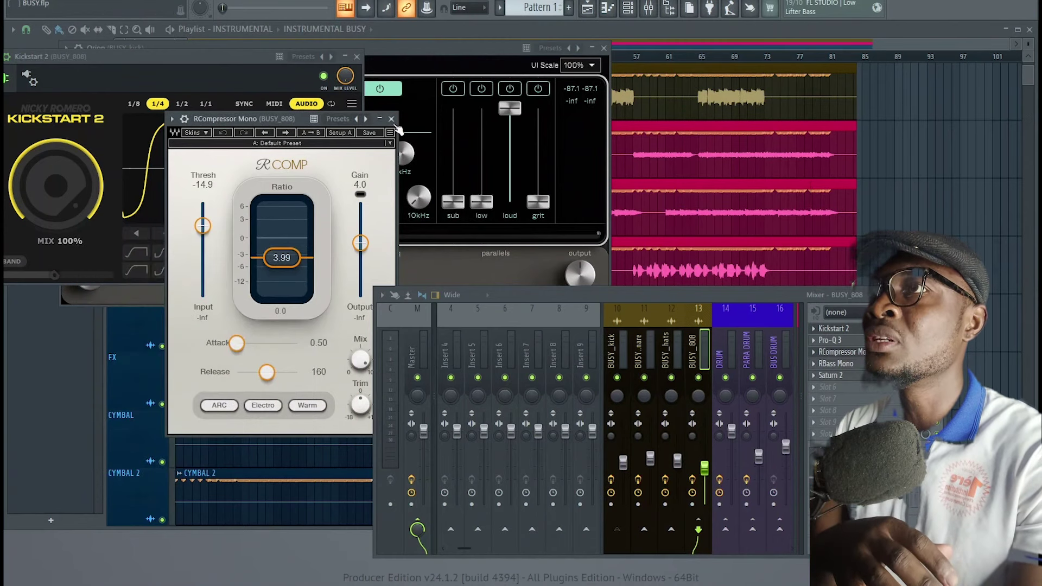
left_click(392, 118)
left_click(355, 57)
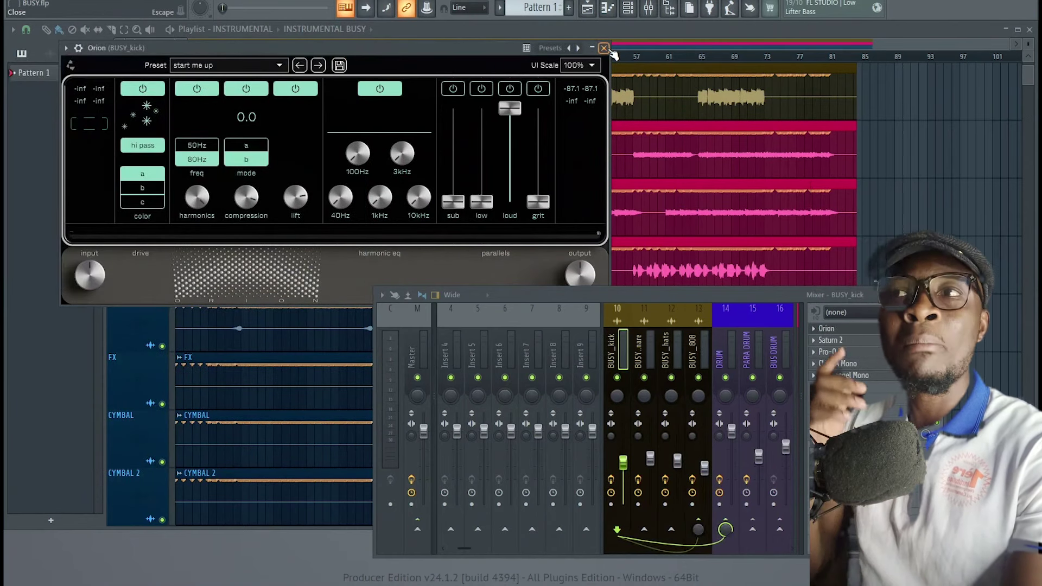
left_click(603, 48)
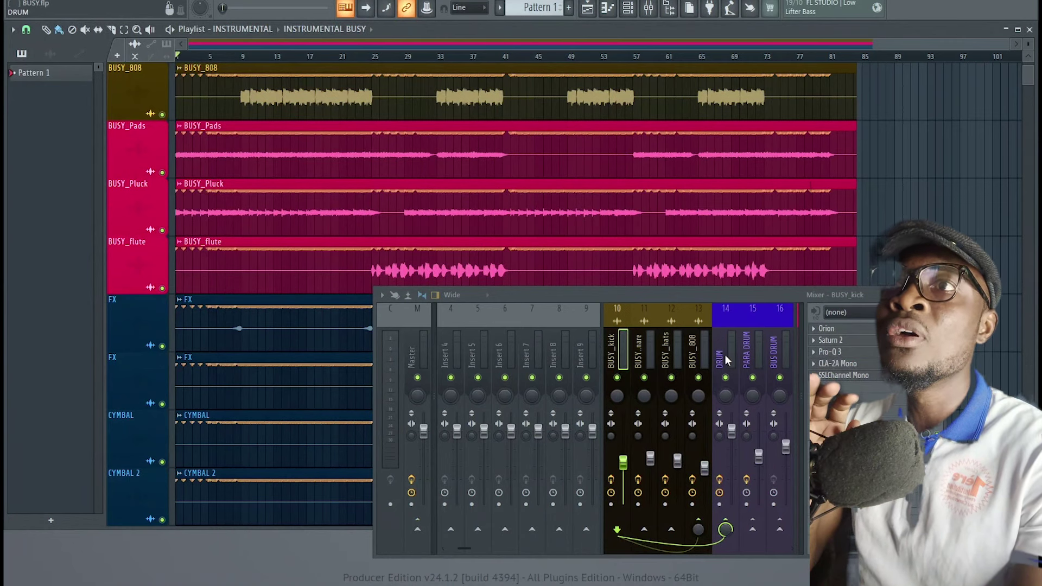
Step: Inspect the effect chains of the DRUM and PARA DRUM tracks, view SSLComp Mono on PARA DRUM, and close it
scroll(727, 360, "down", 3)
scroll(727, 359, "down", 3)
left_click(560, 361)
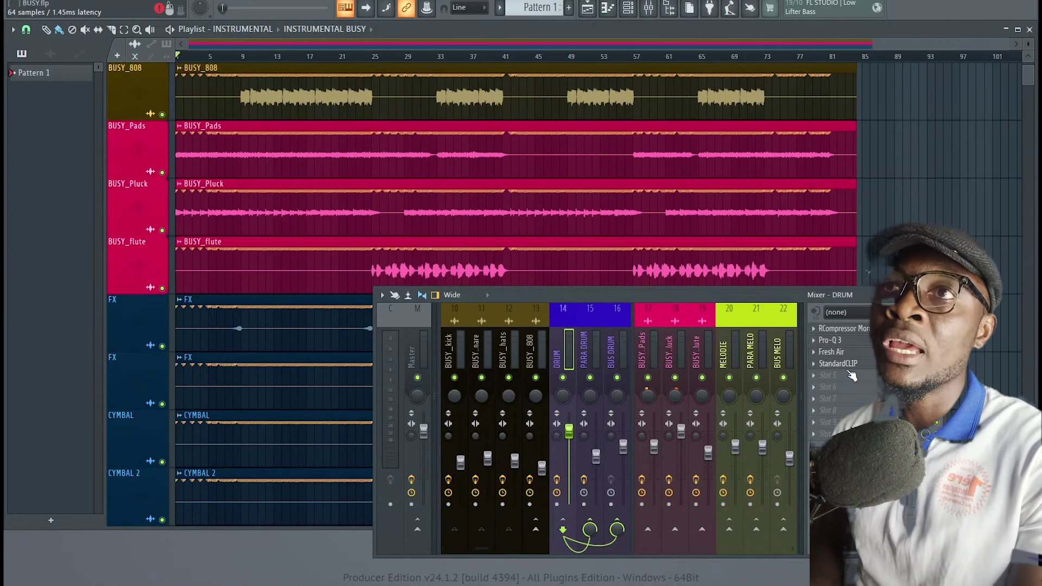
left_click(593, 346)
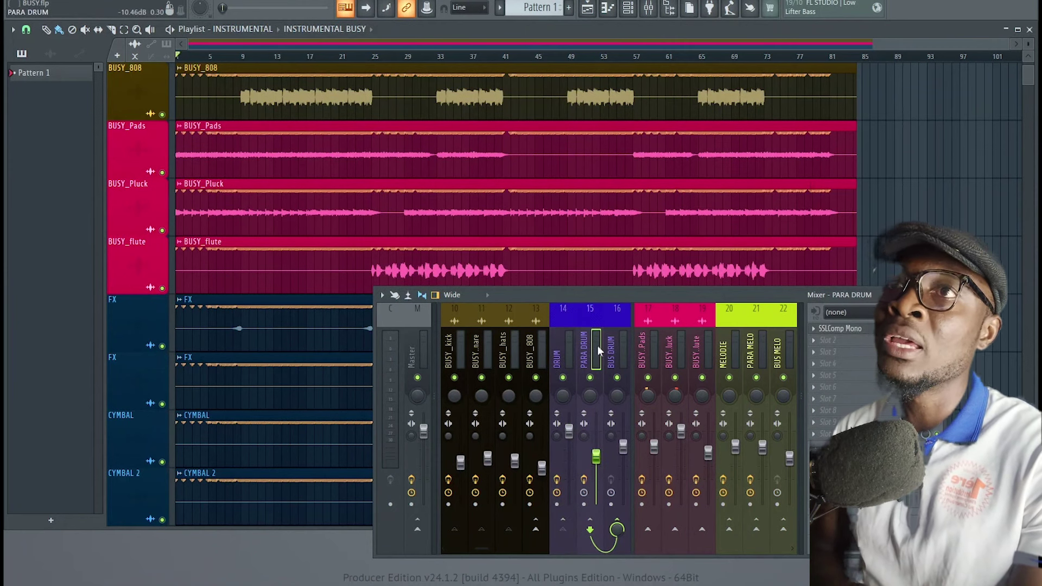
left_click(841, 329)
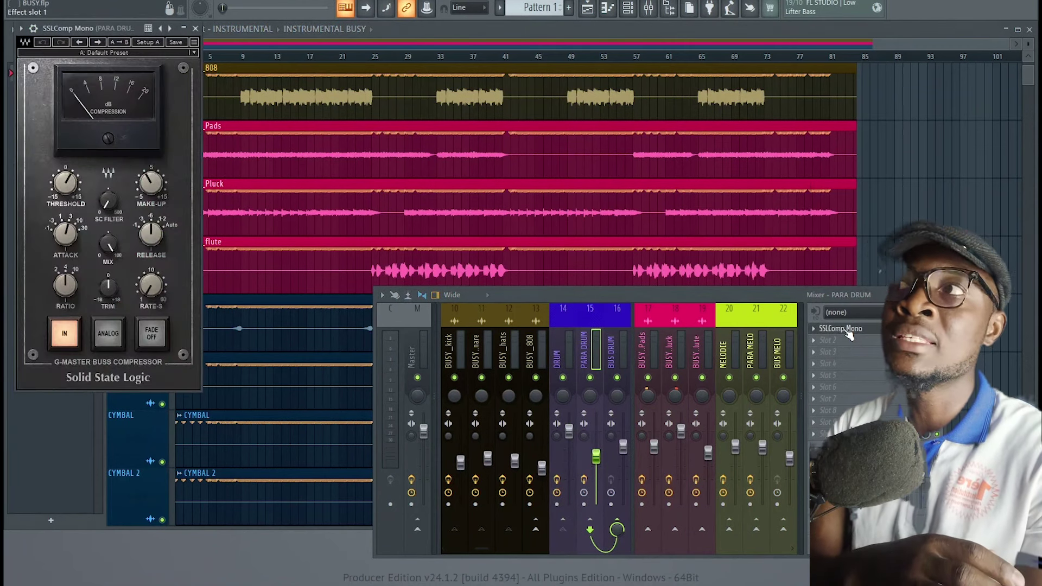
left_click(195, 28)
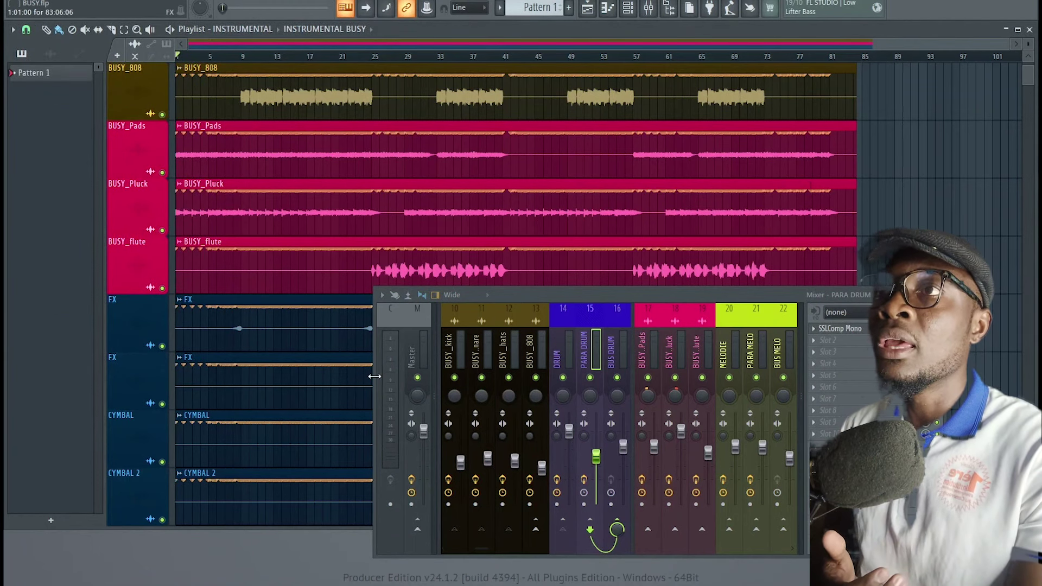
Step: Widen the mixer to show more tracks, and view Fruity Parametric EQ 2, Fruity Limiter and Saturn 2 on the BUSY_Pads track
left_click_drag(365, 378, 245, 378)
left_click(501, 352)
left_click(523, 347)
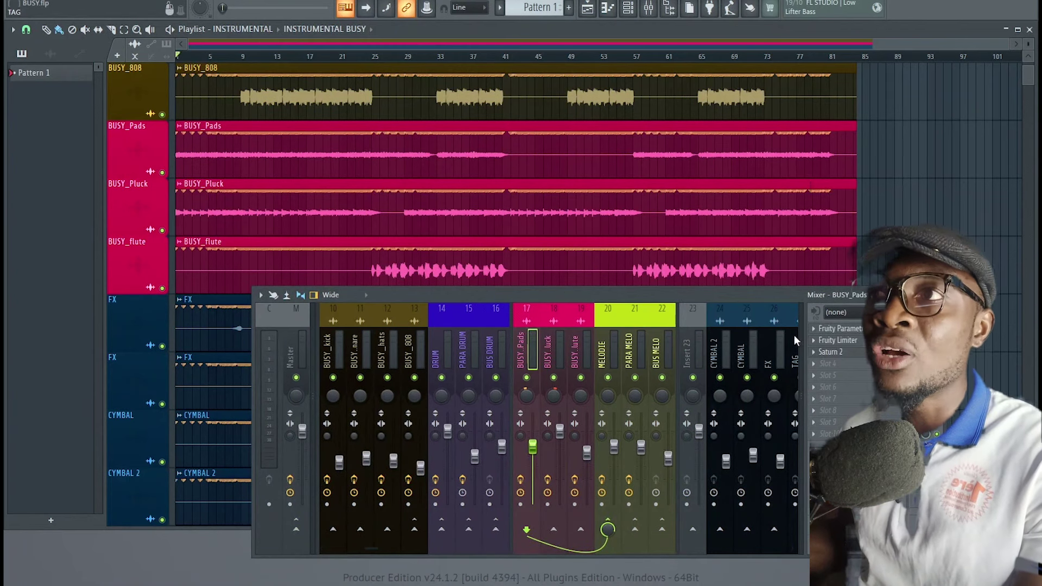
left_click(839, 329)
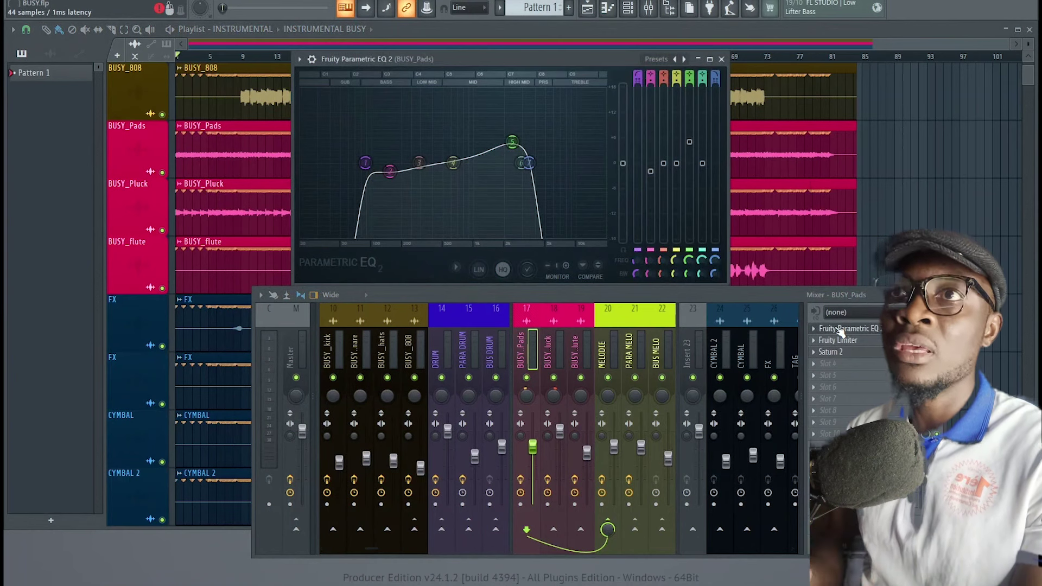
left_click(847, 341)
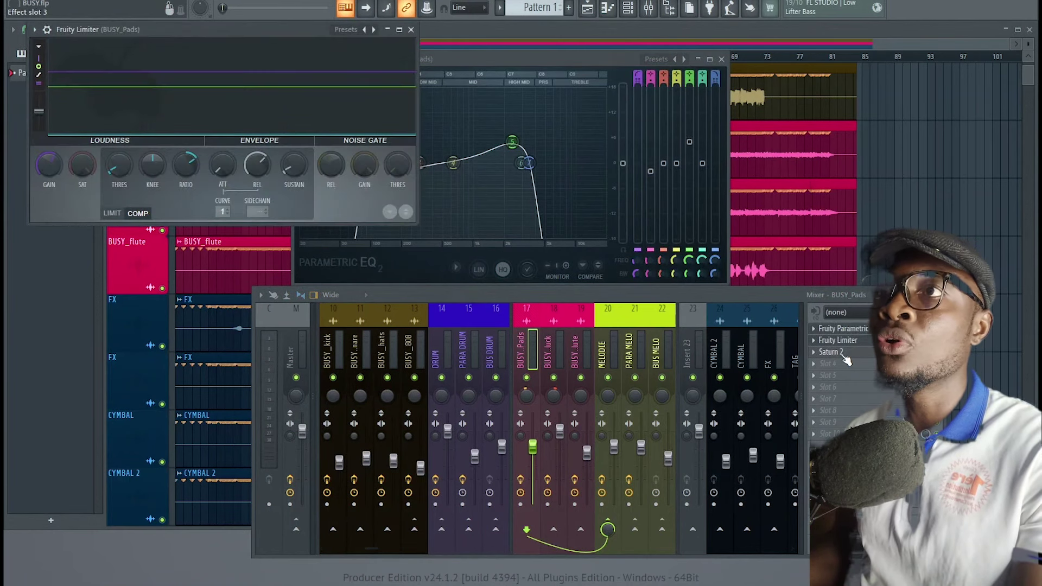
left_click(829, 352)
Step: View Fruity Limiter on the BUSY_Pluck track and Fruity Stereo Shaper on the BUSY_flute track
key("Right")
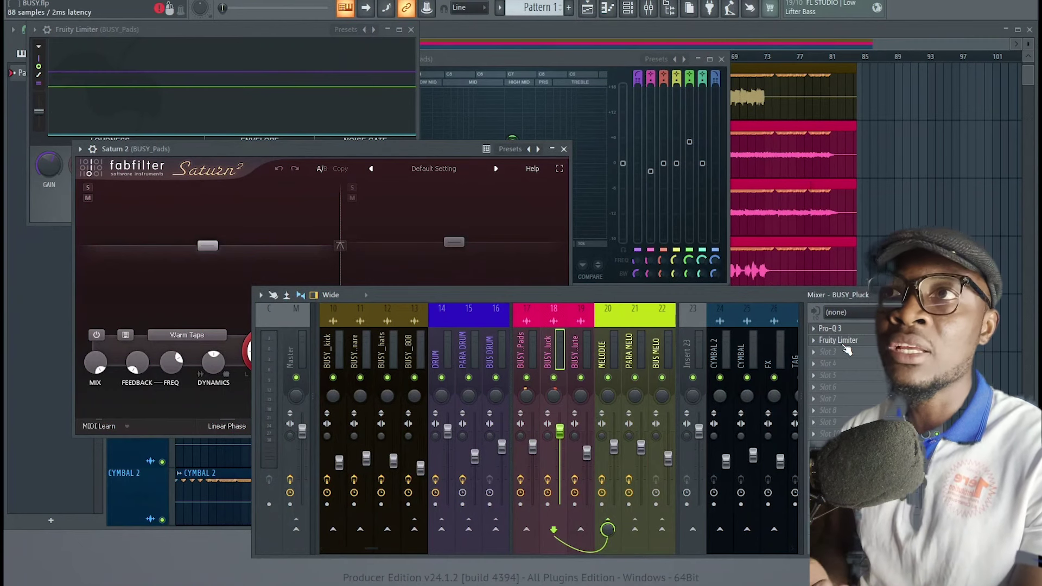
left_click(838, 340)
left_click(585, 350)
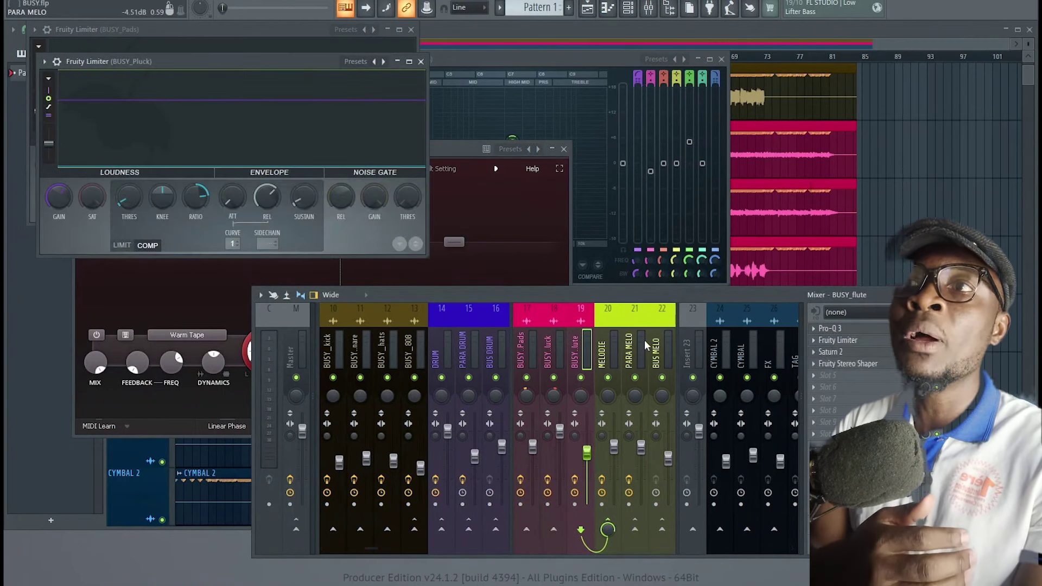
scroll(529, 339, "down", 3)
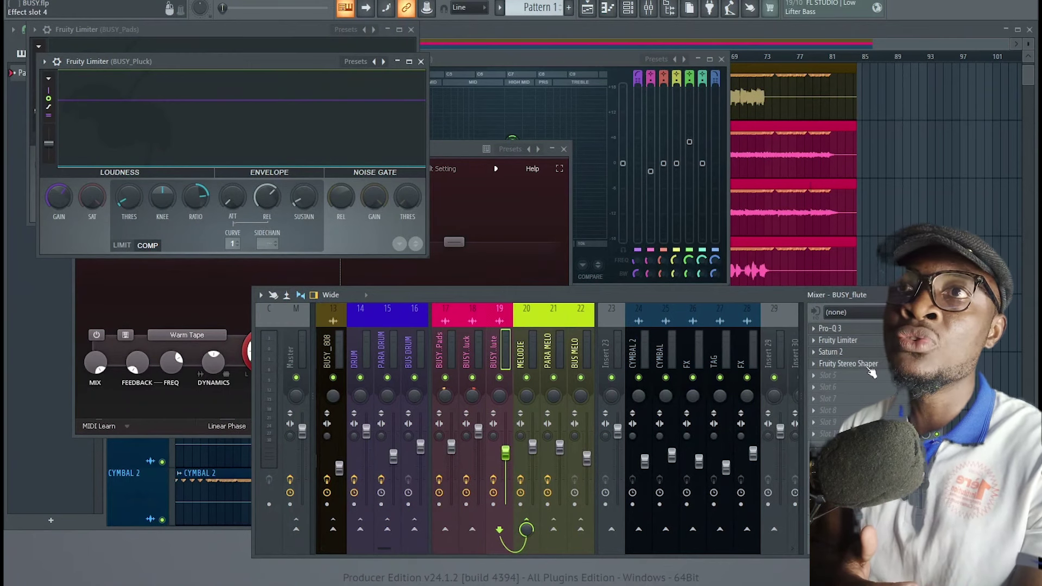
left_click(850, 366)
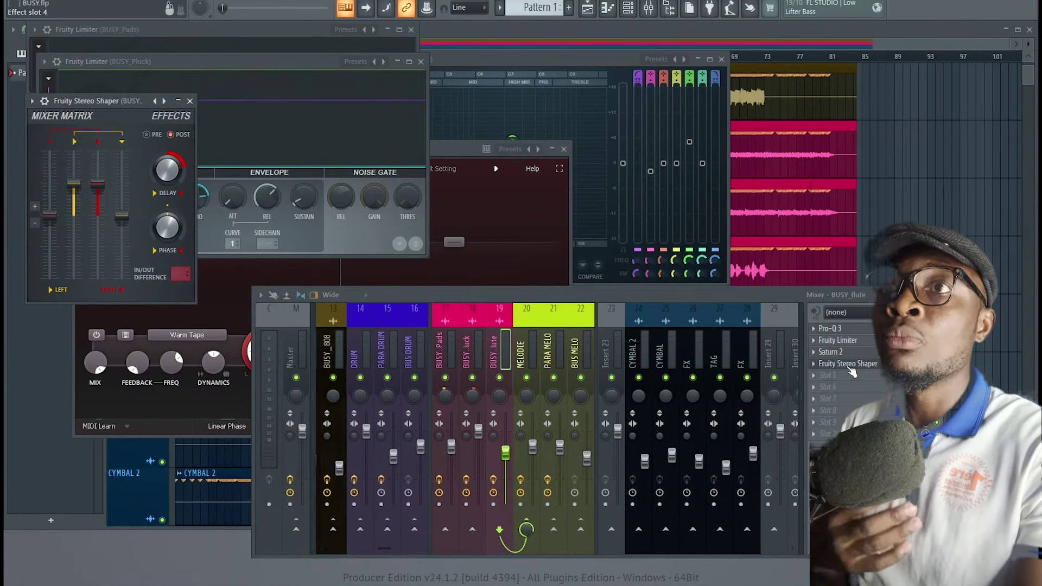
Step: Inspect the effect chains of the MELODIE, PARA MELO and BUS MELO tracks in turn
left_click(522, 352)
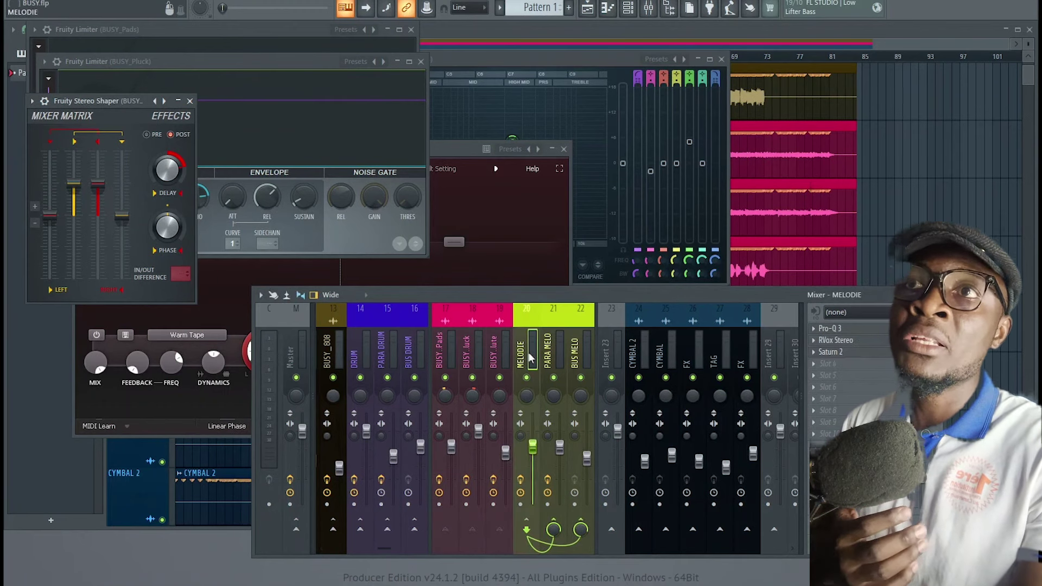
left_click(548, 353)
left_click(576, 356)
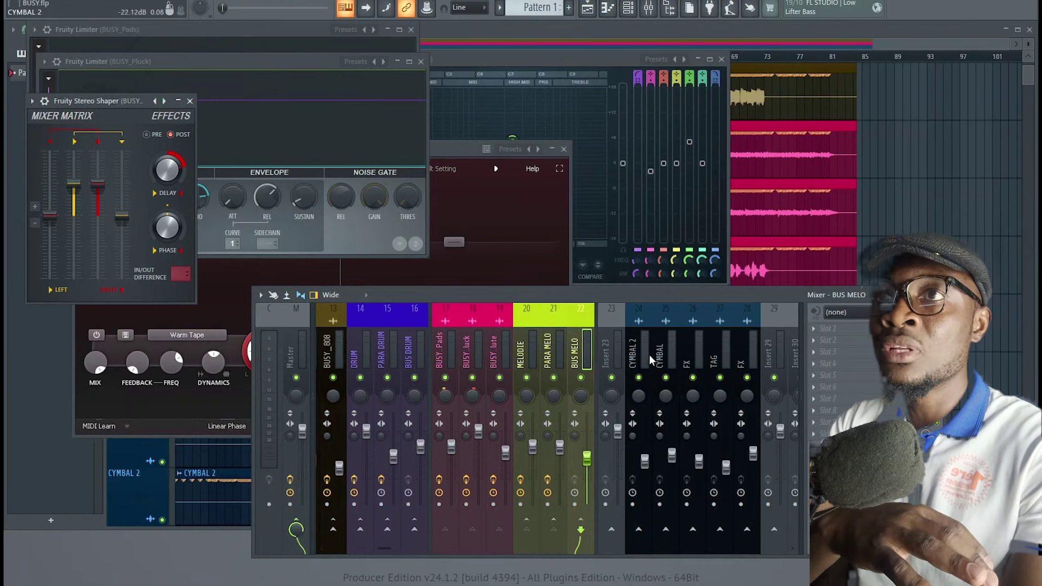
Step: Look over the remaining mixer tracks, widen the mixer further, and inspect the Master track's effect chain
scroll(680, 346, "down", 3)
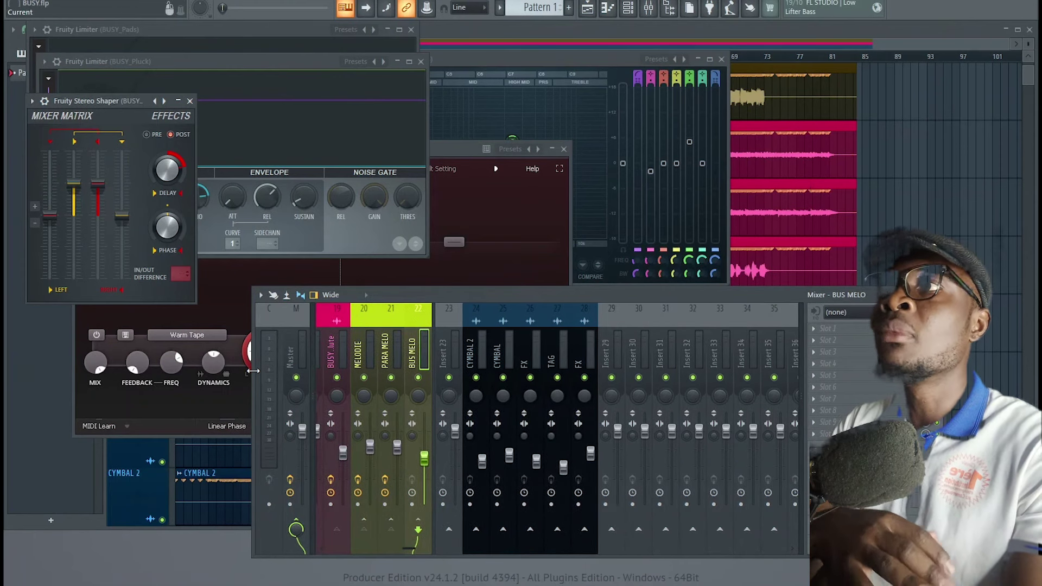
left_click_drag(252, 372, 217, 369)
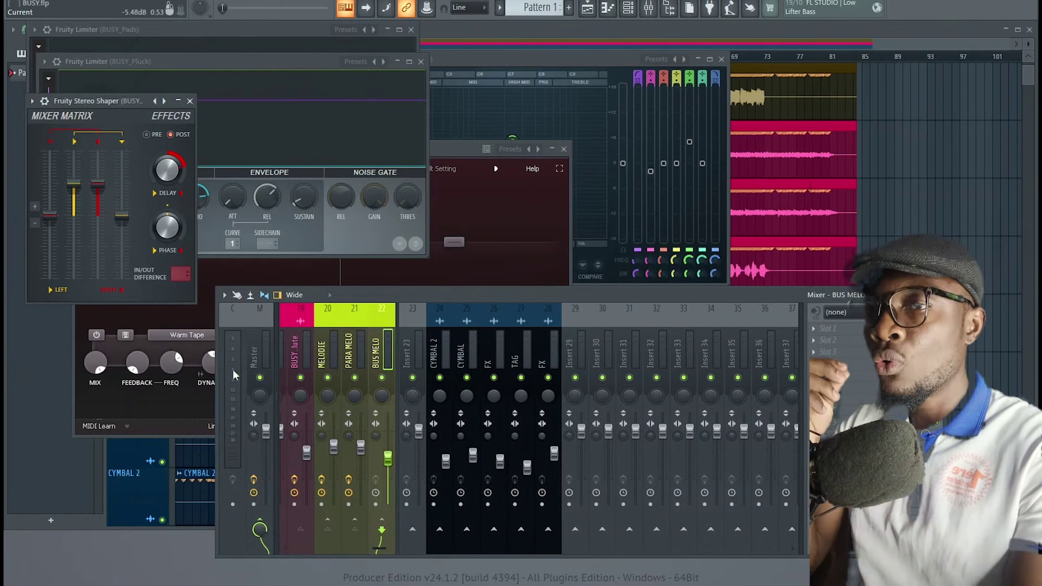
scroll(235, 375, "up", 6)
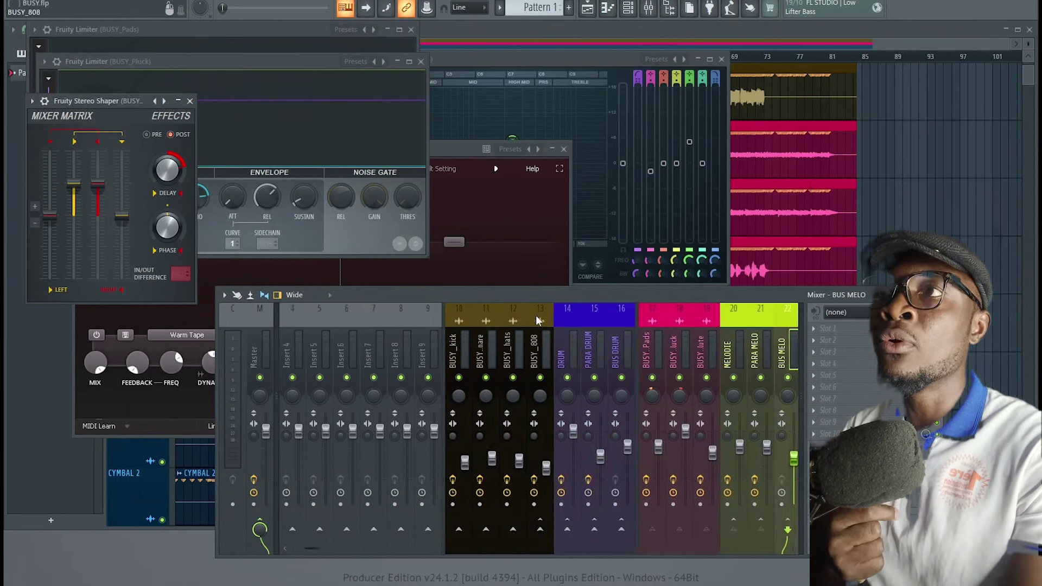
left_click_drag(217, 328, 154, 328)
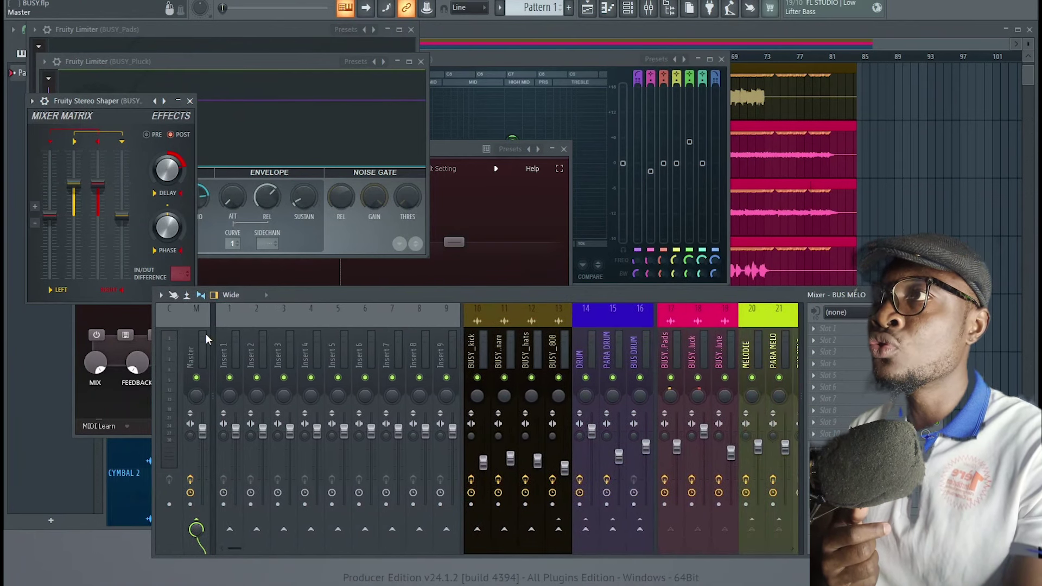
left_click(197, 350)
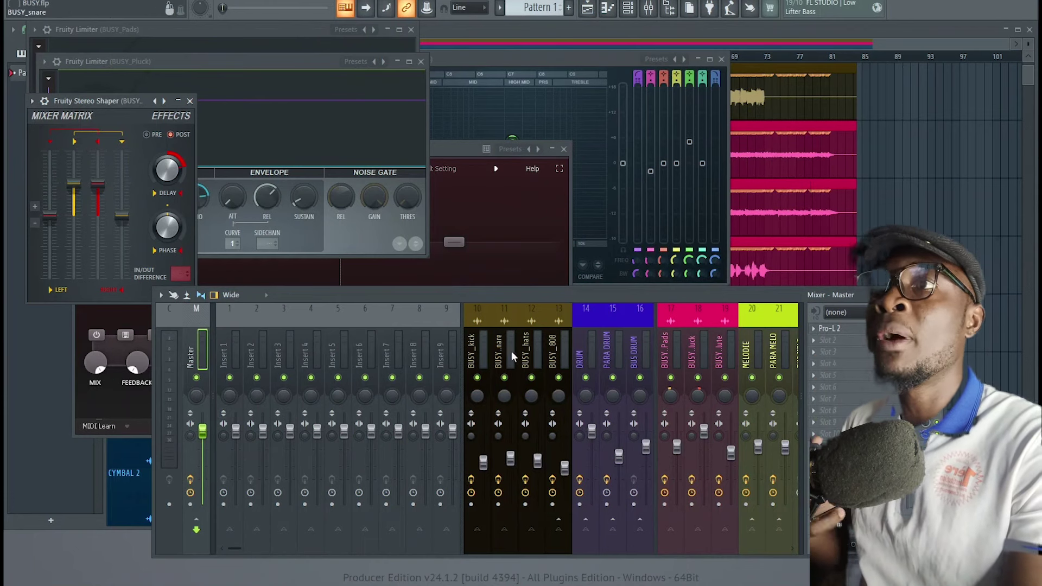
Step: Return to the BUSY_kick track, view its Orion settings again, and close the plugin window
scroll(614, 337, "right", 3)
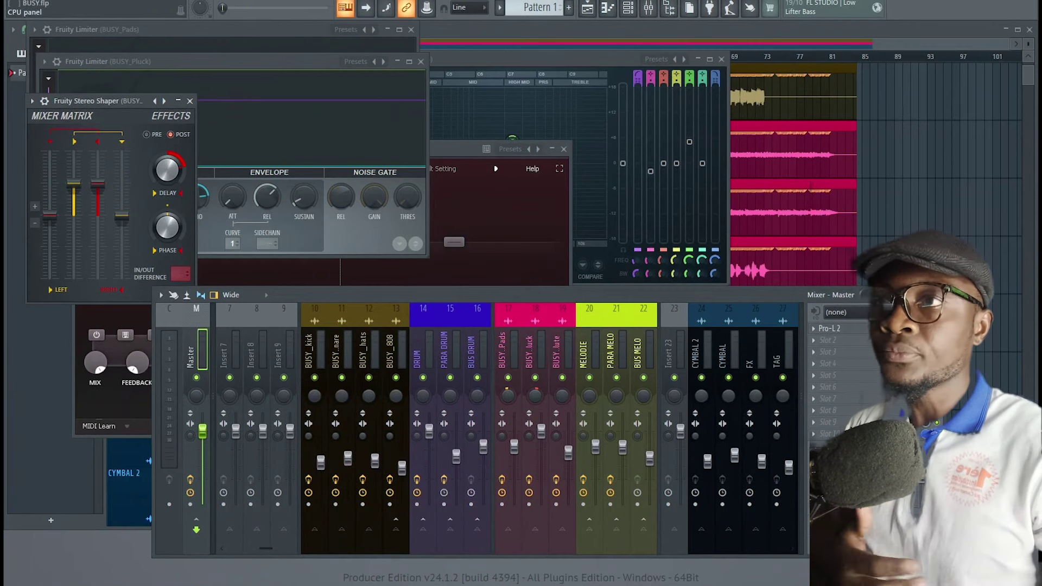
left_click(313, 347)
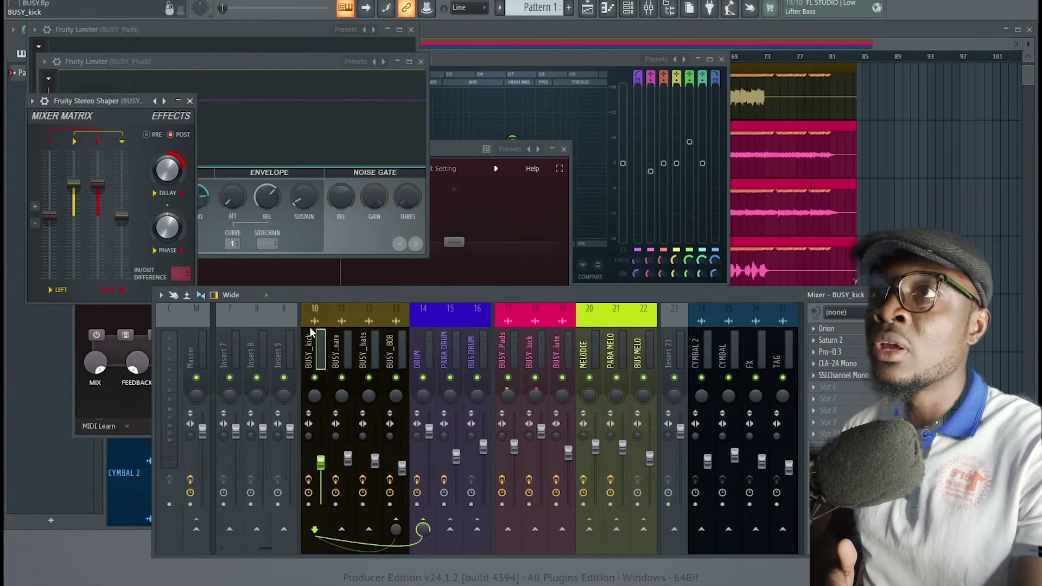
left_click(837, 332)
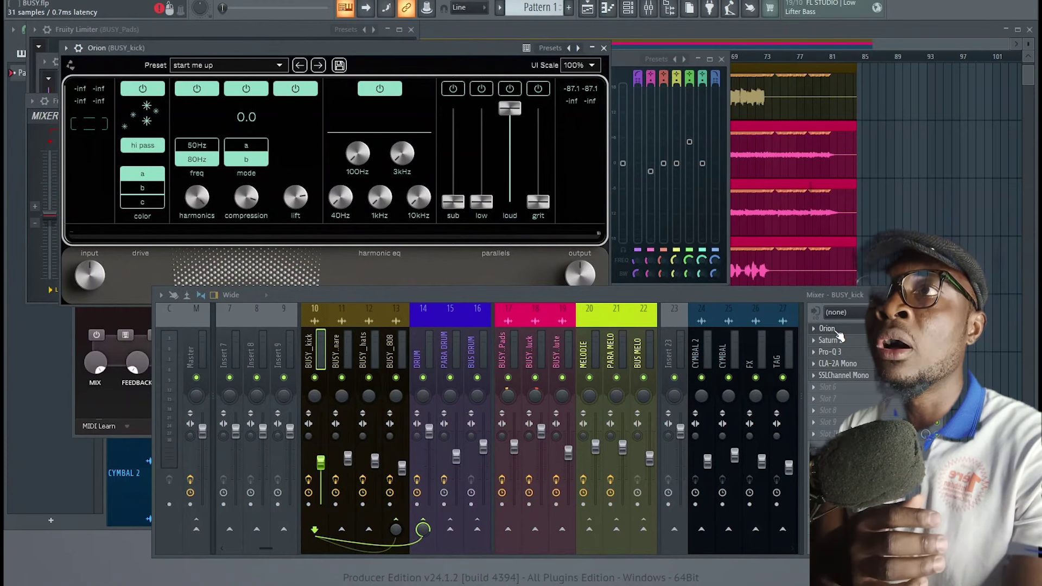
left_click(603, 47)
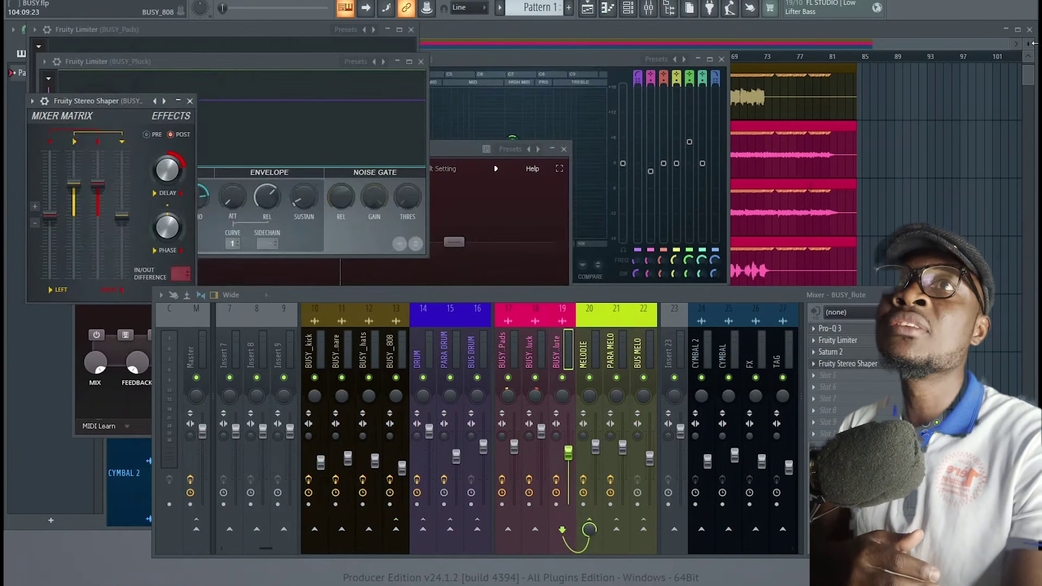
Step: Close the playlist and all remaining plugin windows of the pads, pluck and flute tracks, leaving only the mixer open
left_click(1031, 28)
left_click(710, 103)
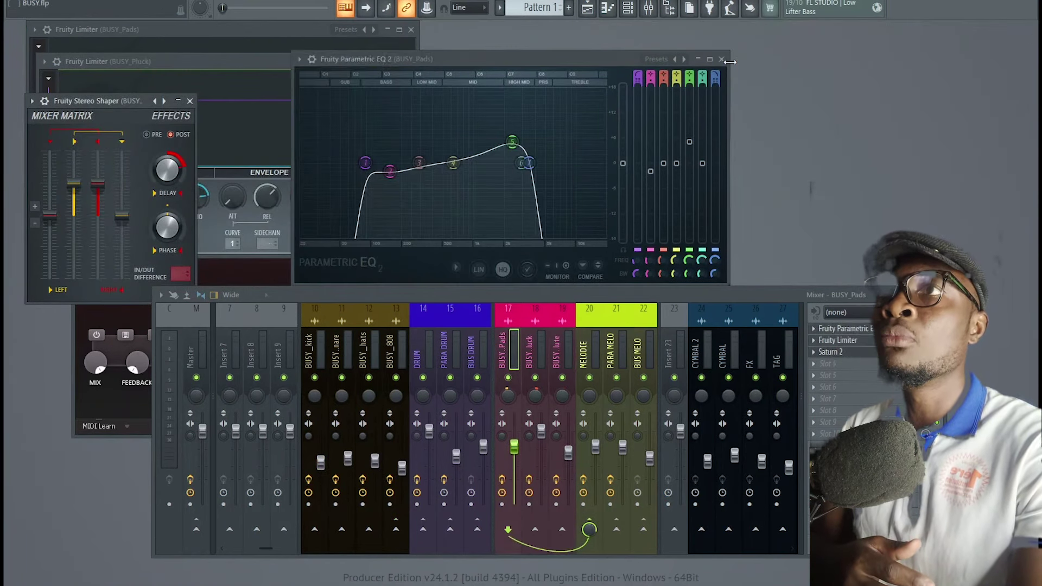
left_click(722, 60)
left_click(573, 153)
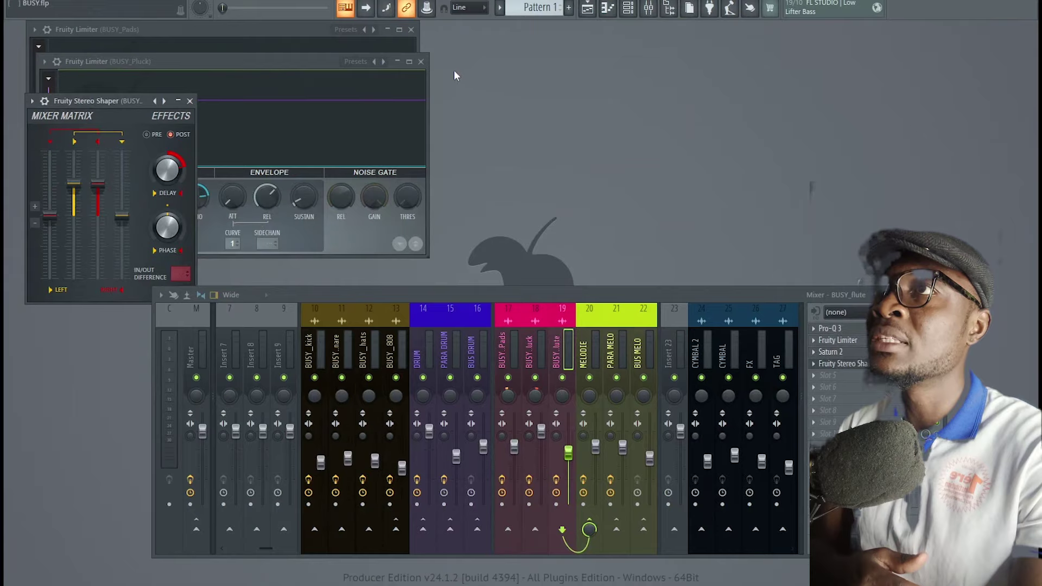
left_click(421, 61)
left_click(410, 29)
left_click(194, 103)
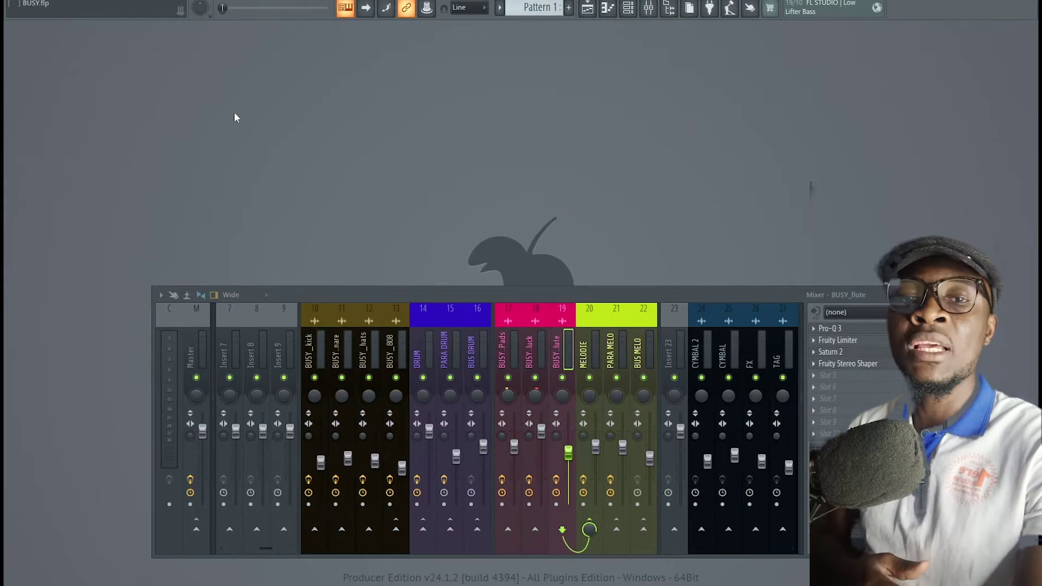